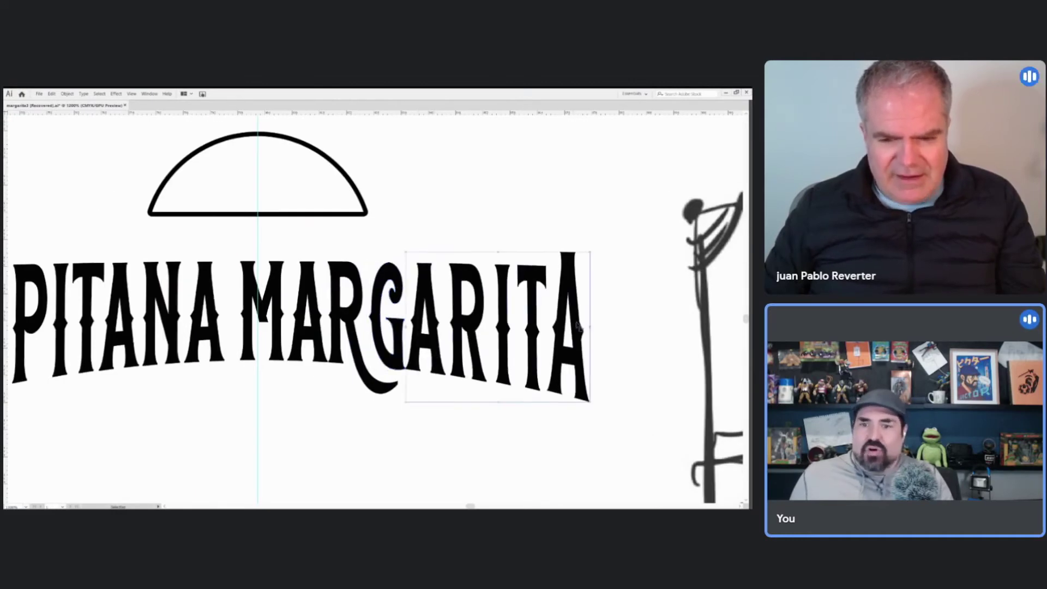
# Step: Nudge the letters ARITA to the right, opening the gap after the G in MARGARITA
pyautogui.press('Right')
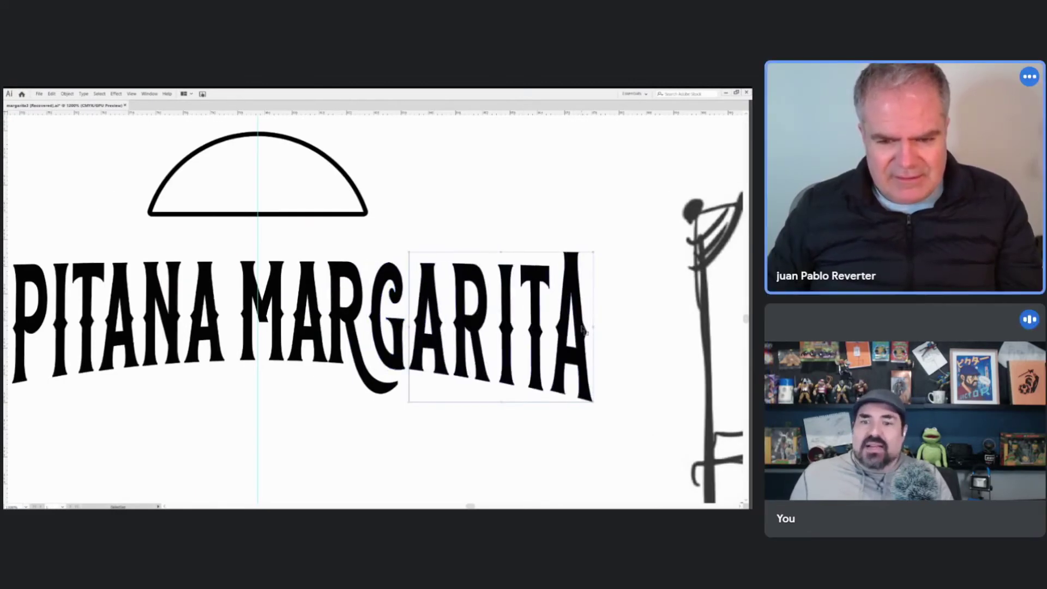
pyautogui.press('Right')
pyautogui.press('Left')
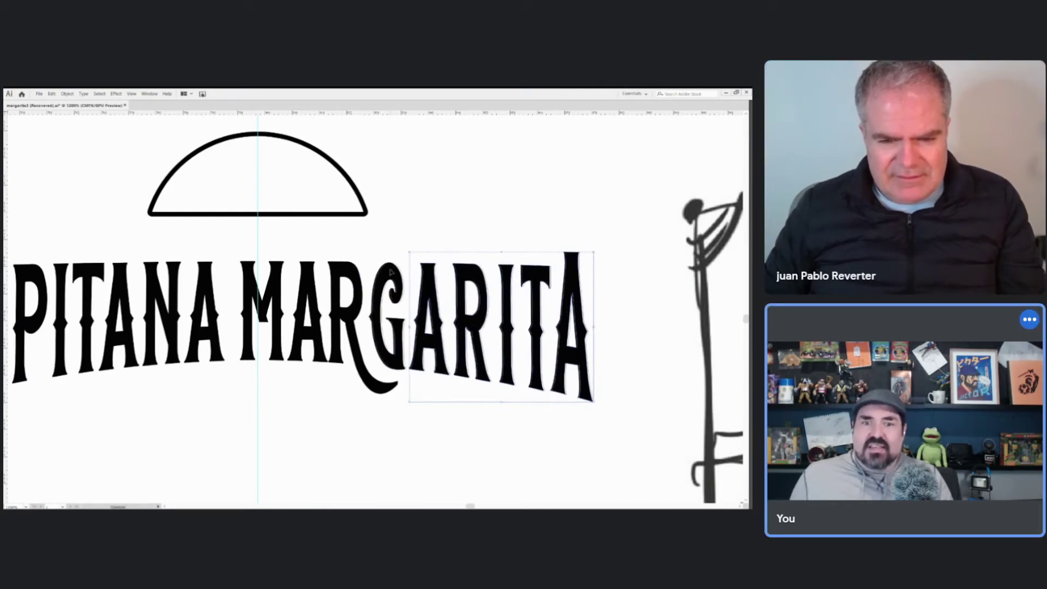
# Step: Extend the selection with the G, R and first A of MARGARITA, nudging the growing group right to even the letter spacing
pyautogui.keyDown('shift'); pyautogui.click(391, 272); pyautogui.keyUp('shift')
pyautogui.keyDown('shift'); pyautogui.click(343, 278); pyautogui.keyUp('shift')
pyautogui.press('Right')
pyautogui.keyDown('shift'); pyautogui.click(306, 281); pyautogui.keyUp('shift')
pyautogui.press('Right')
pyautogui.keyDown('ctrl'); pyautogui.keyDown('alt'); pyautogui.click(340, 352); pyautogui.keyUp('alt'); pyautogui.keyUp('ctrl')
pyautogui.keyDown('ctrl'); pyautogui.keyDown('alt'); pyautogui.click(339, 352); pyautogui.keyUp('alt'); pyautogui.keyUp('ctrl')
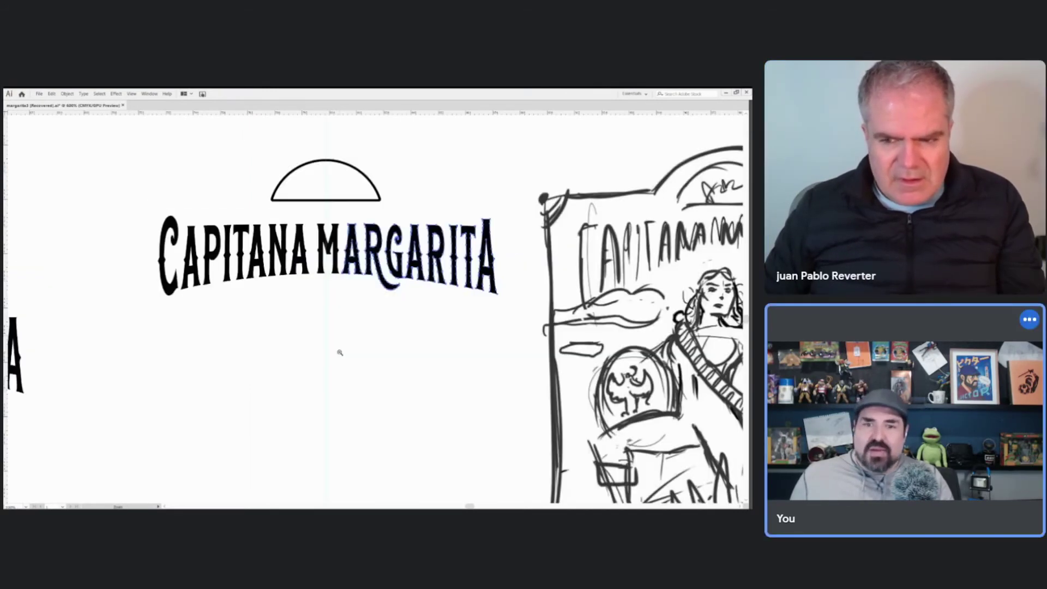
# Step: Nudge the final letters TA to the left and the opening letters CAP to the right
pyautogui.hotkey('ctrl', '-')
pyautogui.press('Left')
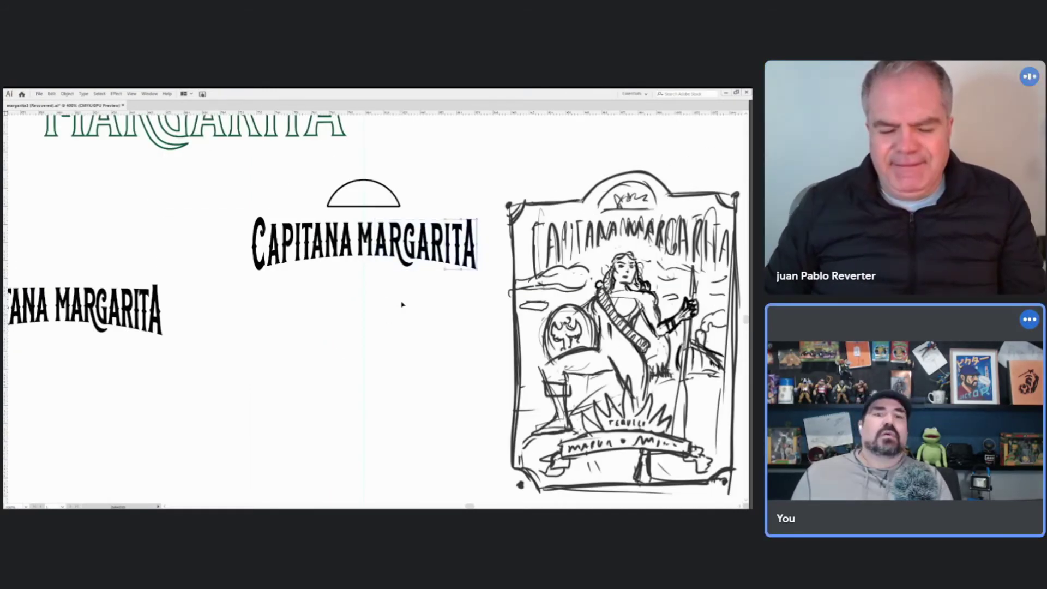
pyautogui.click(288, 272)
pyautogui.press('Right')
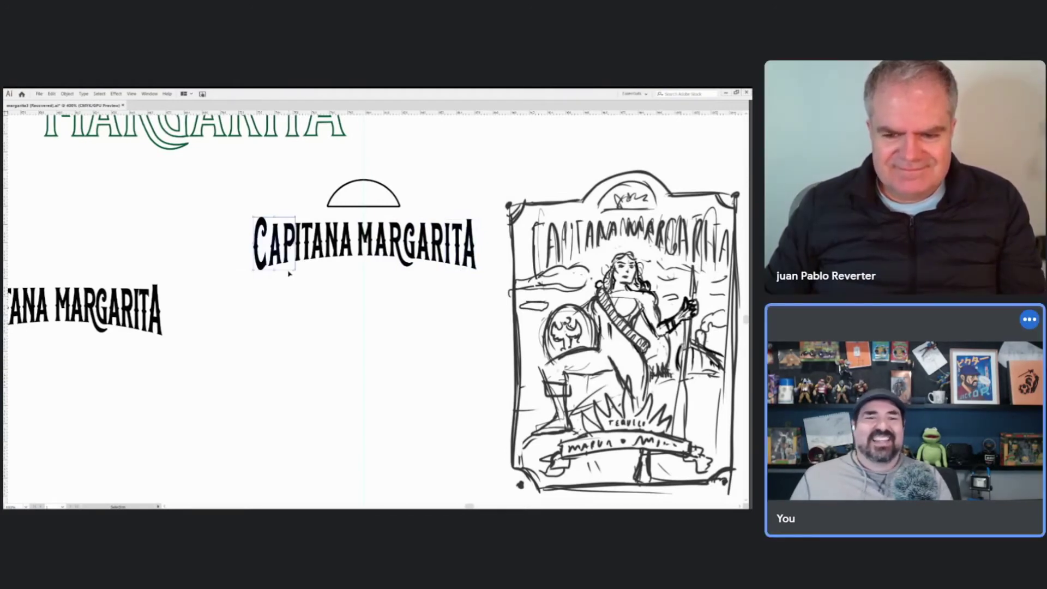
# Step: Nudge the letters GARITA right, then add the preceding R and shift the group two nudges left
pyautogui.moveTo(282, 234); pyautogui.dragTo(376, 299)
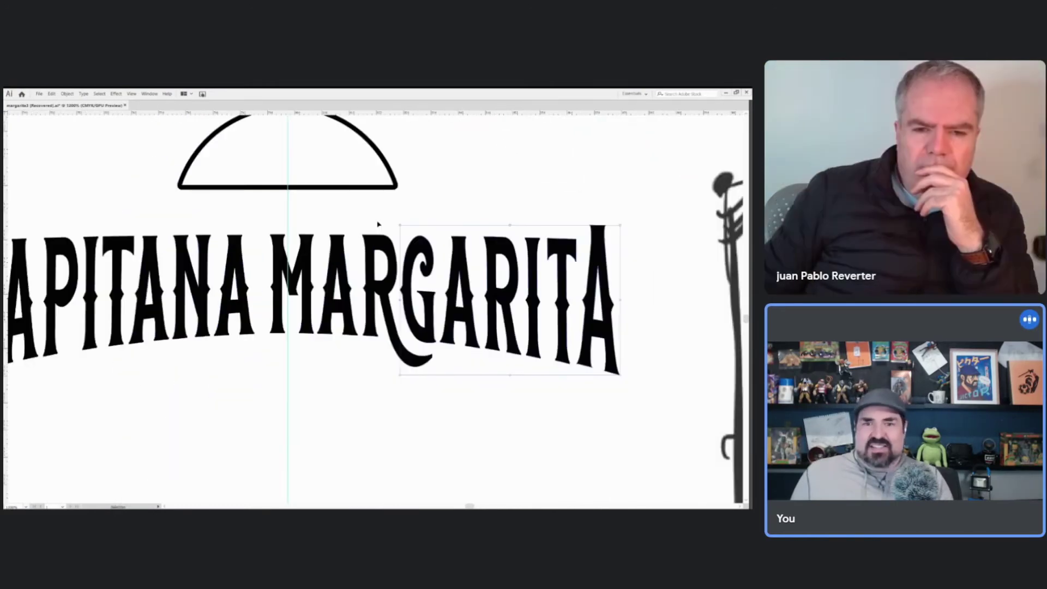
pyautogui.press('Right')
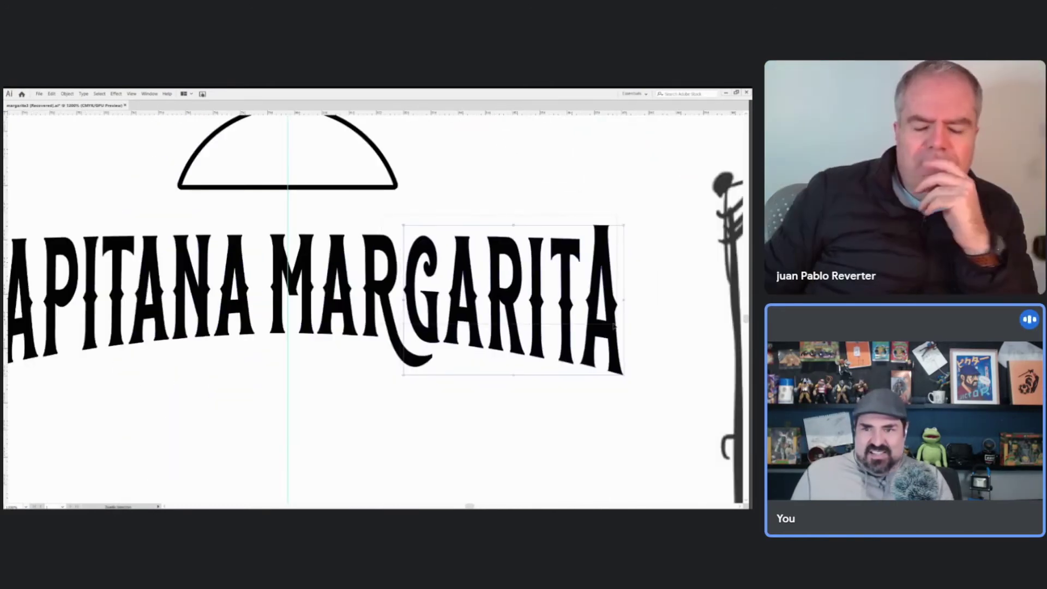
pyautogui.moveTo(613, 325); pyautogui.dragTo(616, 326)
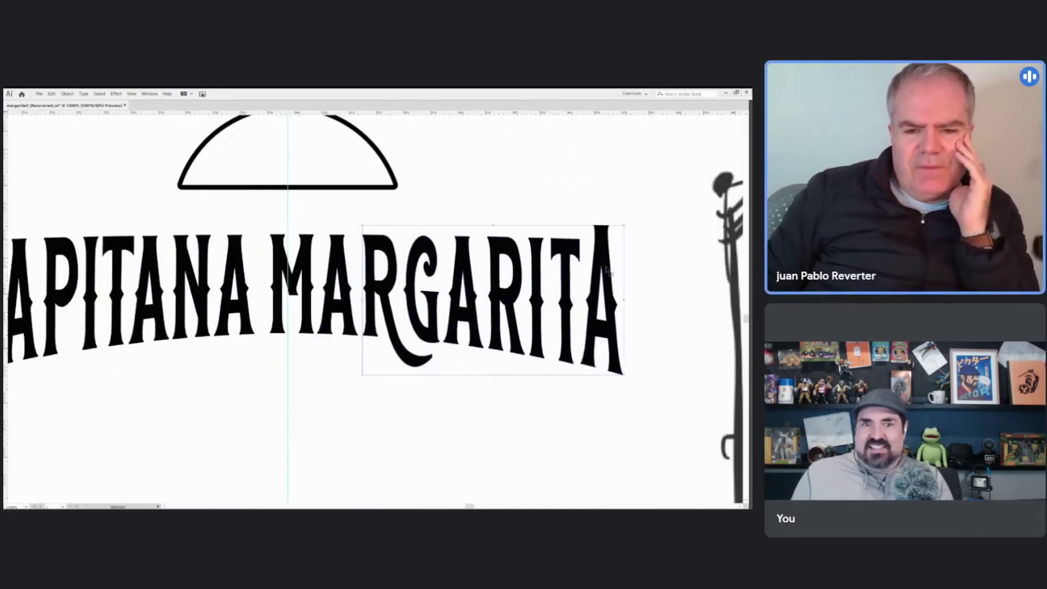
pyautogui.press('Left')
pyautogui.press('Left')
pyautogui.click(468, 203)
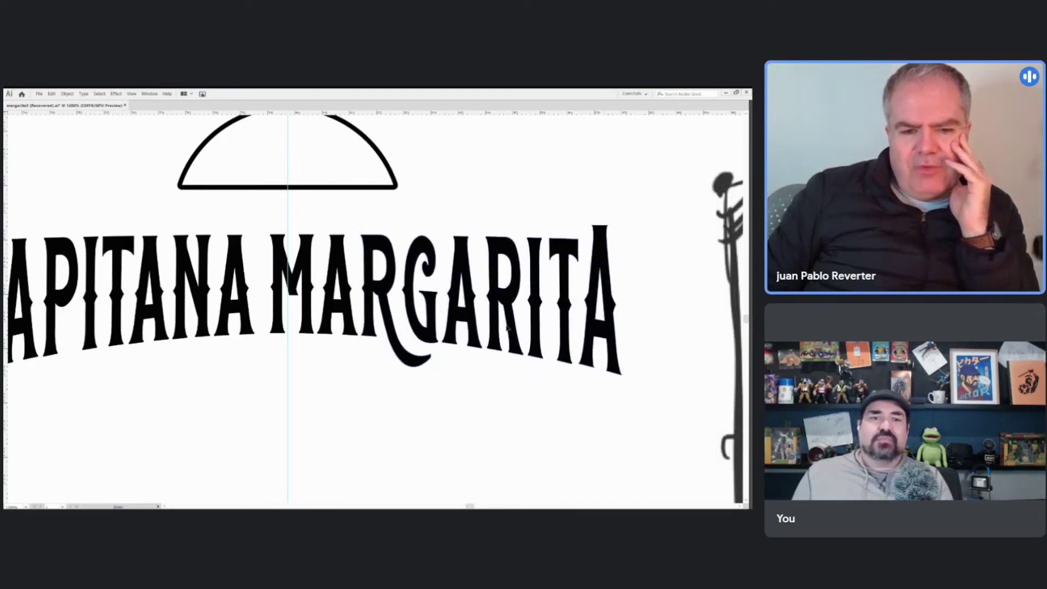
# Step: Set the kerned one-line lettering aside in empty space and bring back the badge frame containing the old lettering
pyautogui.press('z')
pyautogui.keyDown('alt'); pyautogui.click(407, 354); pyautogui.keyUp('alt')
pyautogui.keyDown('alt'); pyautogui.click(408, 355); pyautogui.keyUp('alt')
pyautogui.hotkey('ctrl', '-')
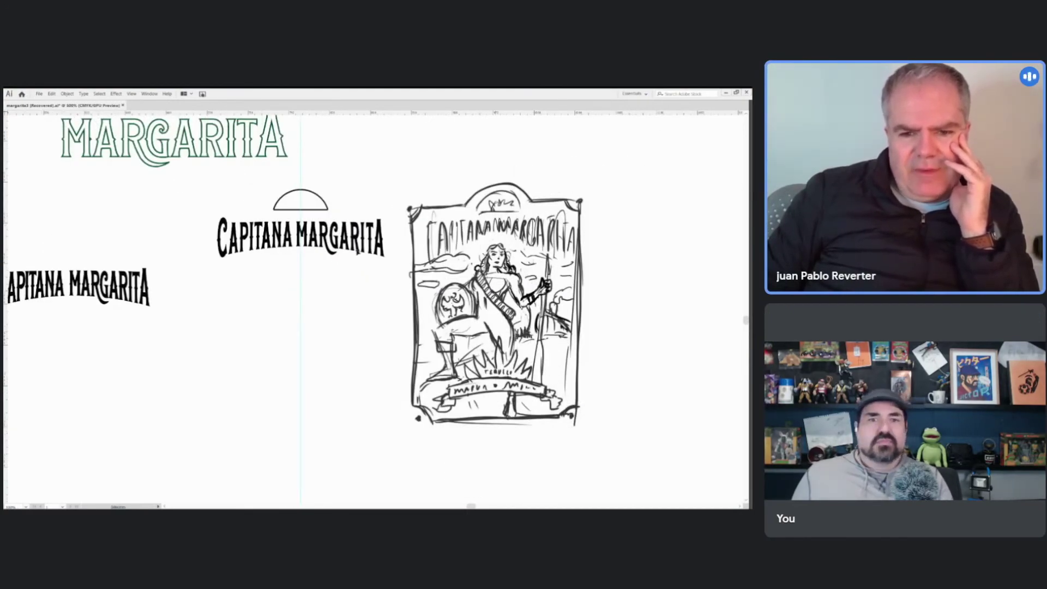
pyautogui.hotkey('ctrl', '-')
pyautogui.hotkey('ctrl', '-')
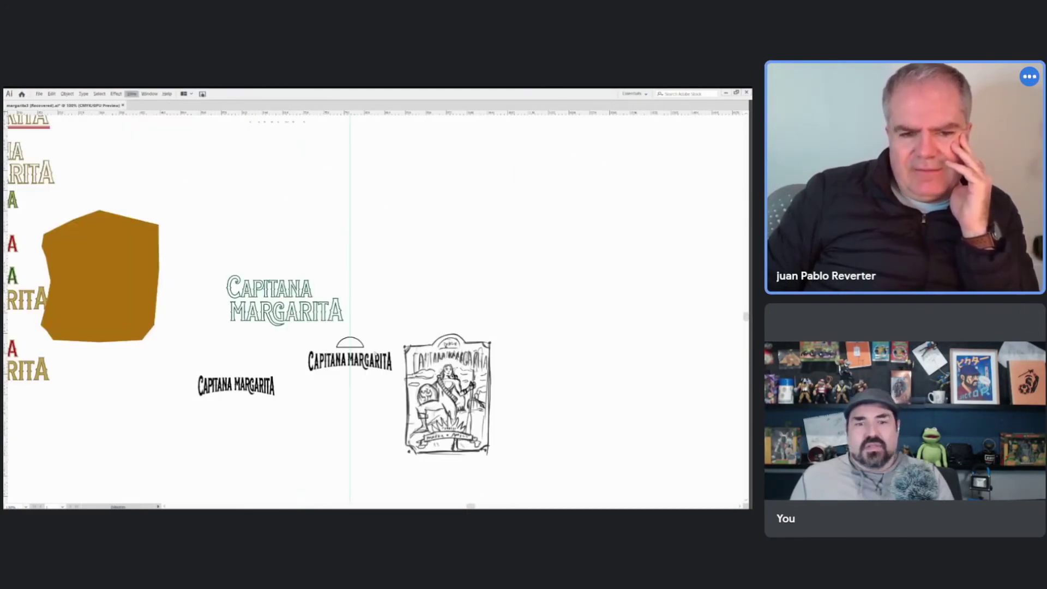
pyautogui.moveTo(366, 381); pyautogui.dragTo(390, 360)
pyautogui.hotkey('ctrl', 'shift', 'z')
pyautogui.hotkey('ctrl', 'shift', 'z')
pyautogui.hotkey('ctrl', 'shift', 'z')
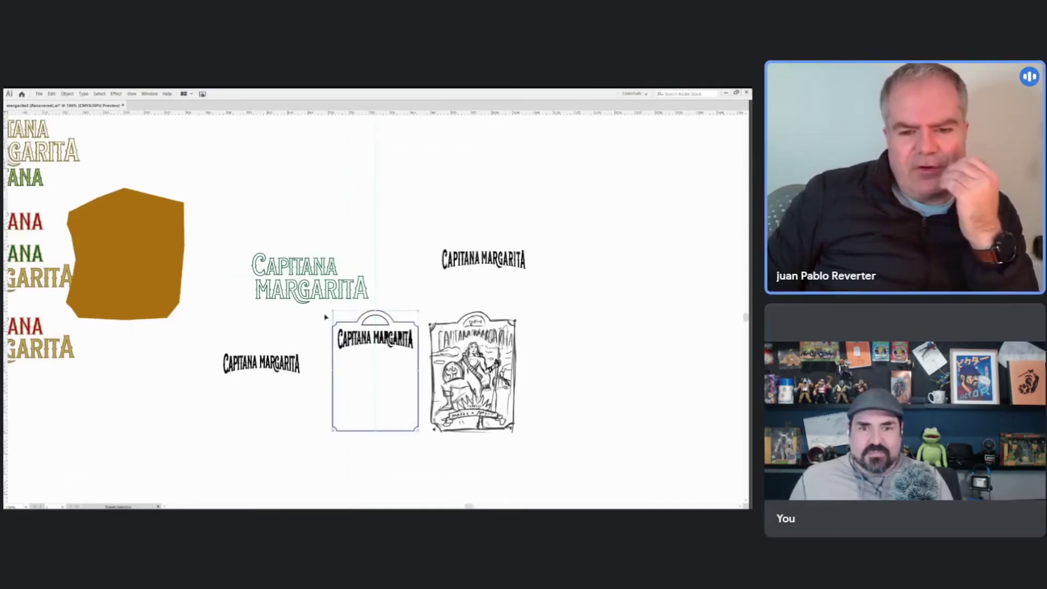
# Step: Delete the old lettering inside the badge frame and move the kerned CAPITANA MARGARITA into its place
pyautogui.click(398, 335)
pyautogui.press('Delete')
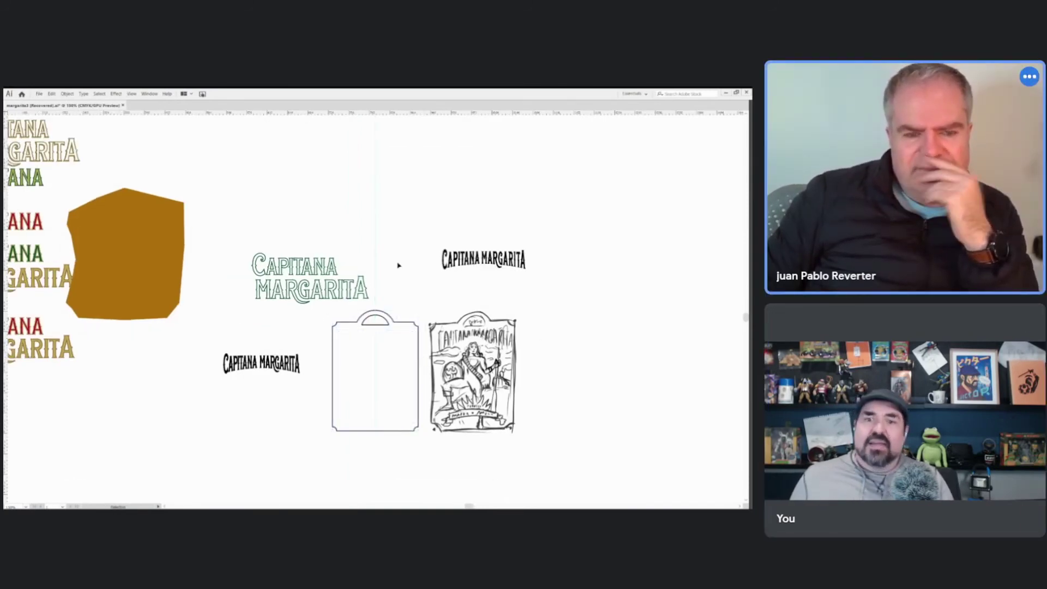
pyautogui.moveTo(483, 259); pyautogui.dragTo(376, 338)
# Step: Fine-tune the position of the CAPITANA MARGARITA lettering so it sits centred beneath the frame's arch
pyautogui.press('z')
pyautogui.click(412, 353)
pyautogui.click(411, 353)
pyautogui.moveTo(298, 286); pyautogui.dragTo(411, 355)
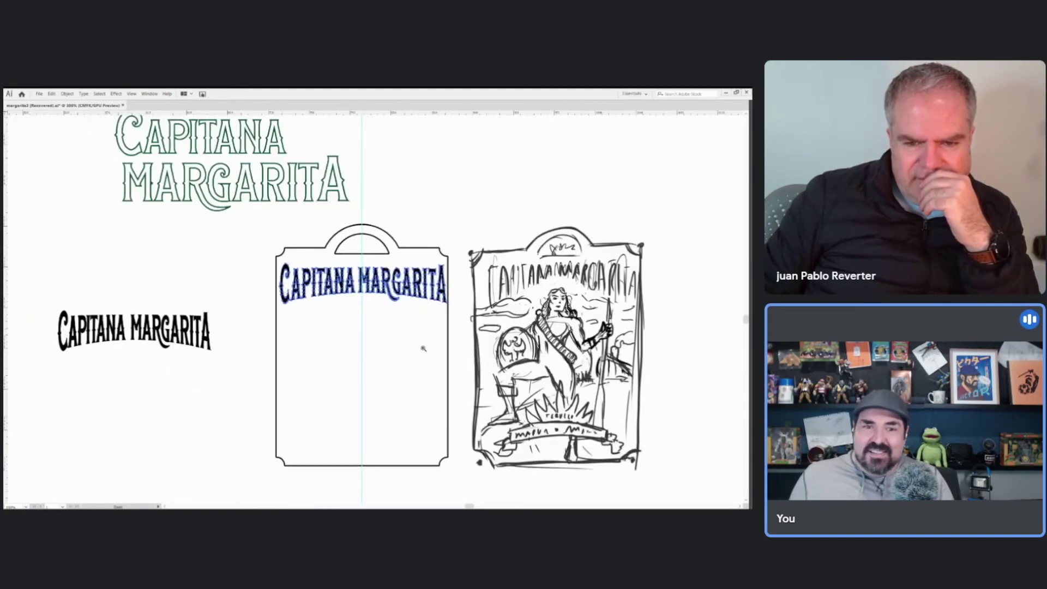
pyautogui.click(415, 334)
pyautogui.press('v')
pyautogui.moveTo(420, 272); pyautogui.dragTo(384, 267)
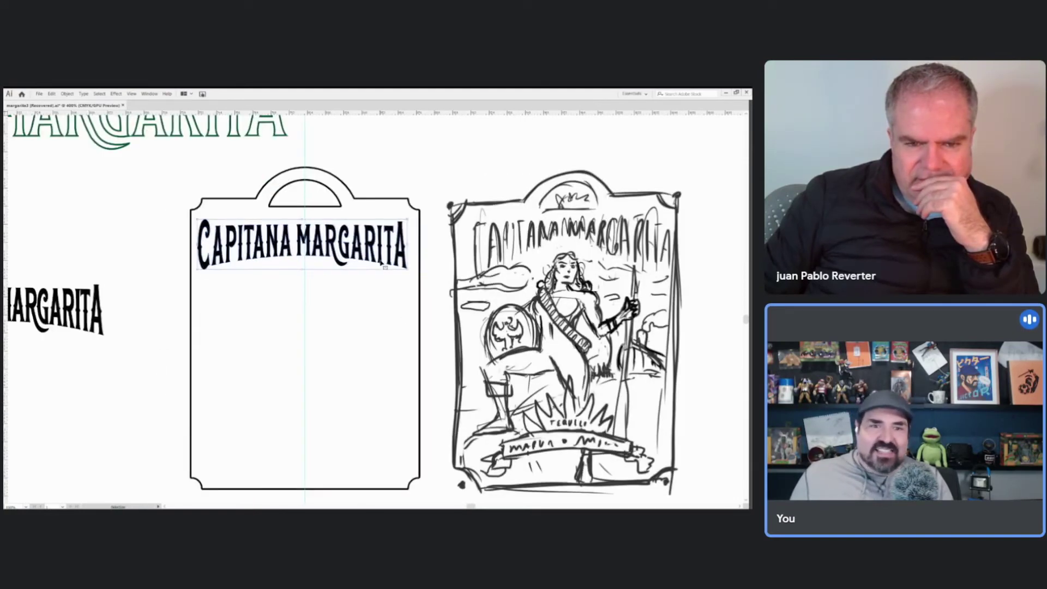
pyautogui.press('Right')
pyautogui.press('Right')
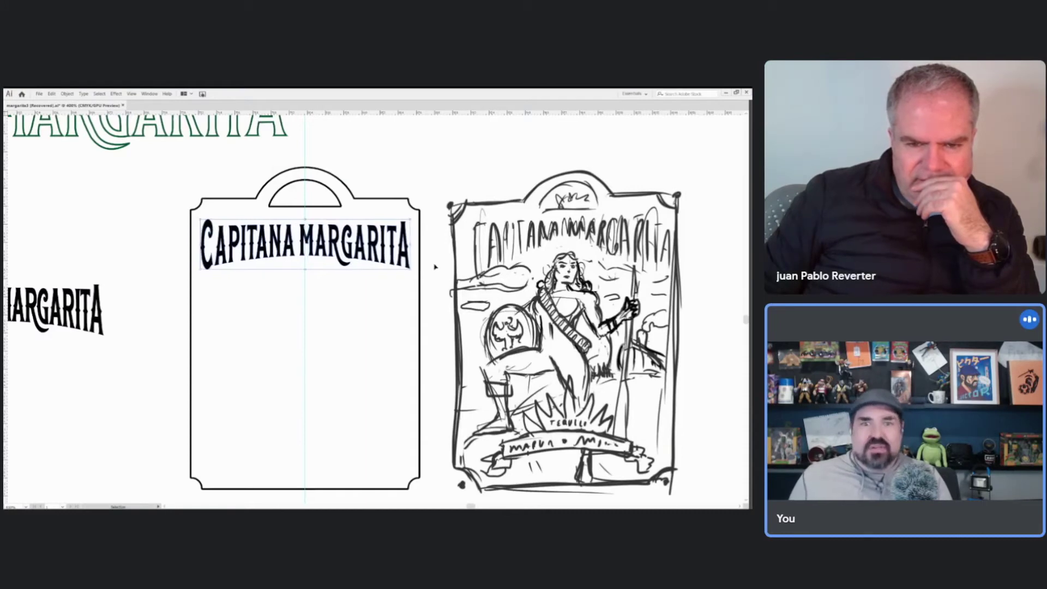
pyautogui.click(435, 266)
pyautogui.hotkey('ctrl', '-')
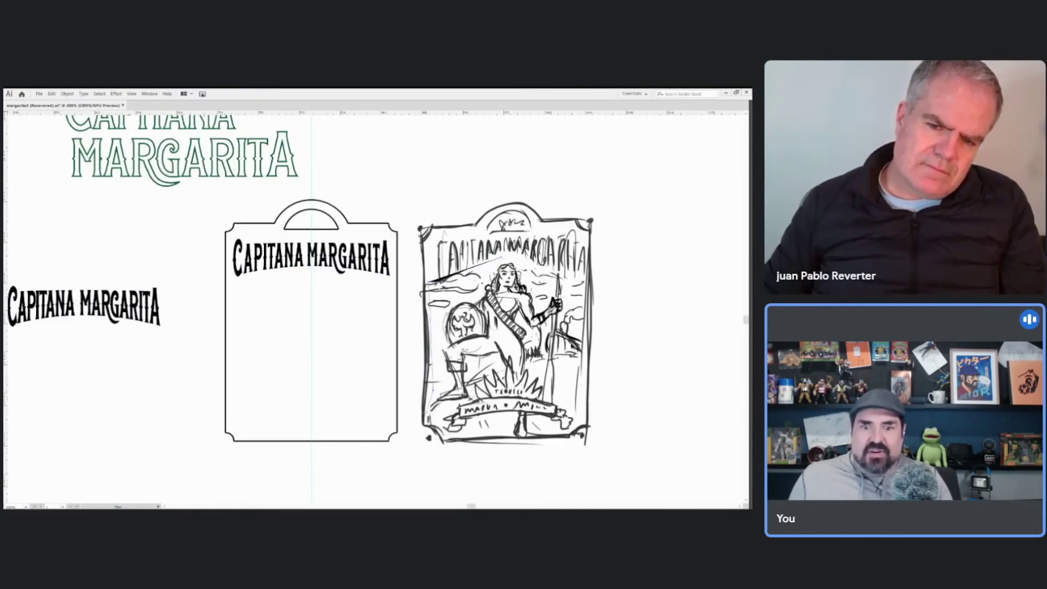
# Step: Draw a closed, filled polygon with the Pen tool covering the sketch's illustration below its hand-drawn title
pyautogui.click(434, 391)
pyautogui.click(427, 414)
pyautogui.click(446, 427)
pyautogui.click(447, 435)
pyautogui.click(479, 432)
pyautogui.click(517, 436)
pyautogui.click(545, 435)
pyautogui.click(552, 427)
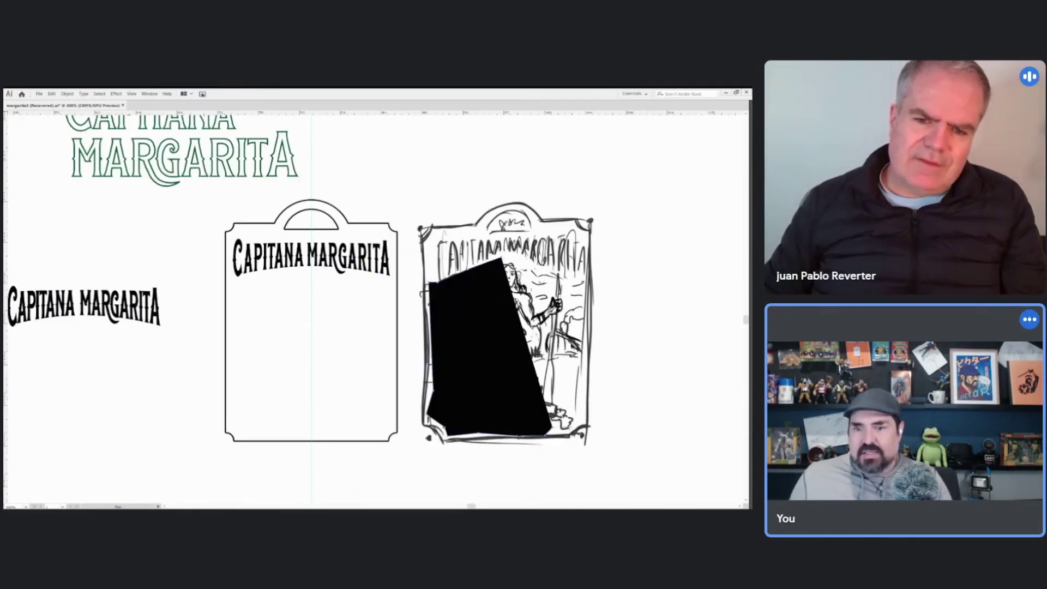
pyautogui.moveTo(548, 434)
pyautogui.mouseDown()
pyautogui.moveTo(581, 417)
pyautogui.moveTo(586, 279)
pyautogui.mouseUp()
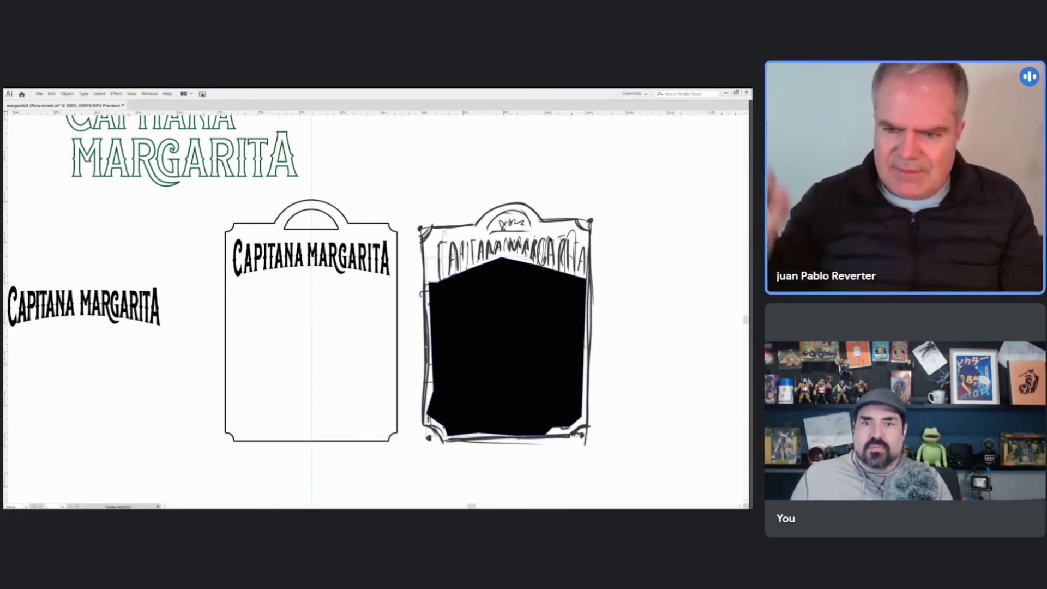
# Step: Select the polygon together with the sketch image and make a clipping mask that keeps only the illustration
pyautogui.moveTo(603, 340); pyautogui.dragTo(467, 353)
pyautogui.keyDown('shift'); pyautogui.click(470, 246); pyautogui.keyUp('shift')
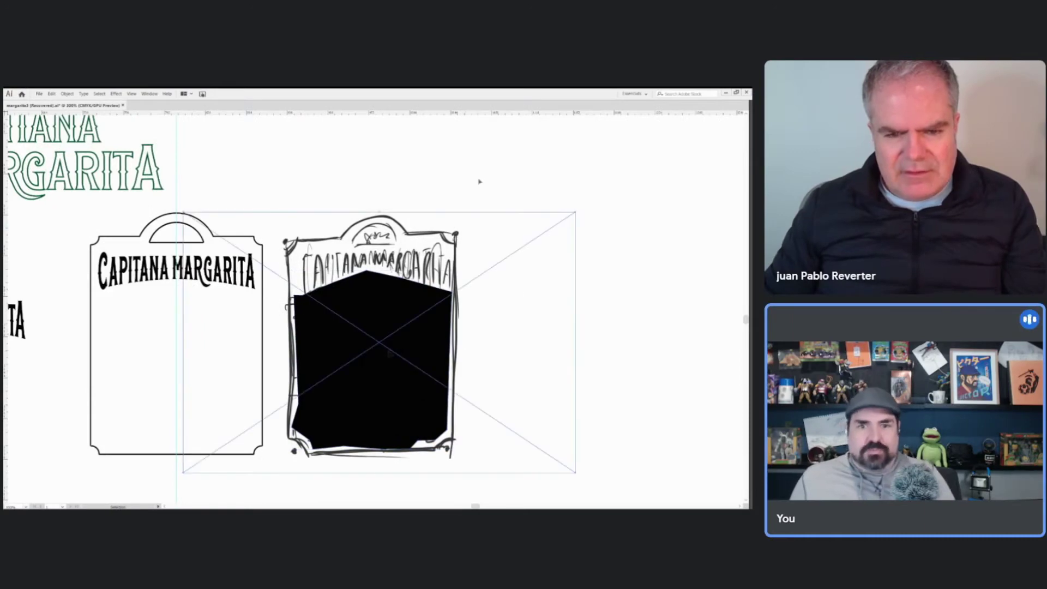
pyautogui.hotkey('ctrl', '7')
# Step: Move the clipped sketch illustration inside the badge frame, directly beneath the CAPITANA MARGARITA lettering
pyautogui.moveTo(410, 335); pyautogui.dragTo(209, 330)
pyautogui.moveTo(251, 266); pyautogui.dragTo(243, 275)
pyautogui.hotkey('ctrl', '-')
pyautogui.press('Tab')
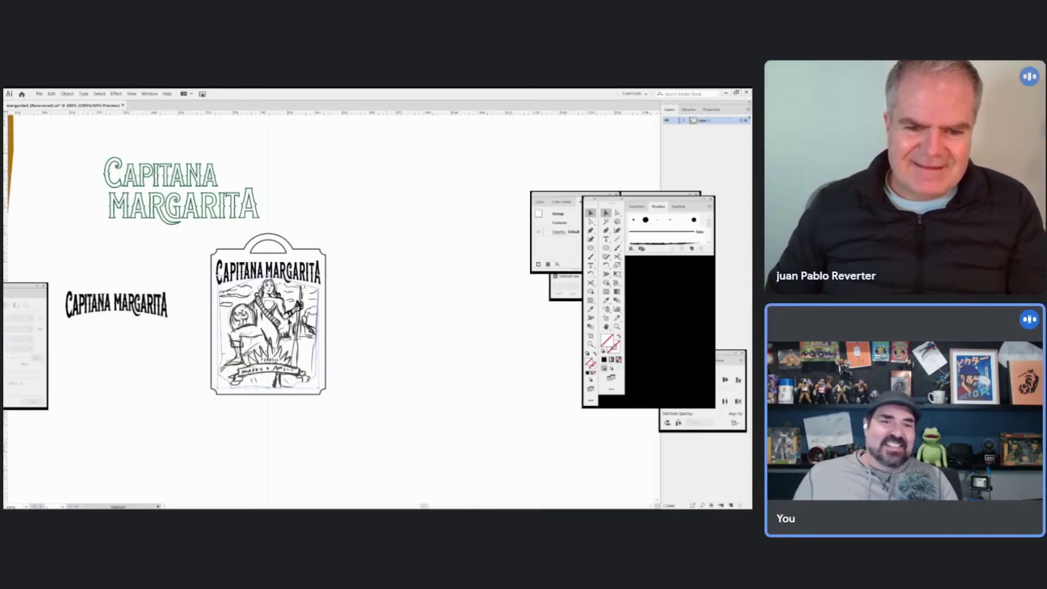
# Step: Duplicate the badge's outer frame outline horizontally into the empty space beside the original
pyautogui.click(353, 304)
pyautogui.press('z')
pyautogui.click(236, 341)
pyautogui.press('v')
pyautogui.click(415, 262)
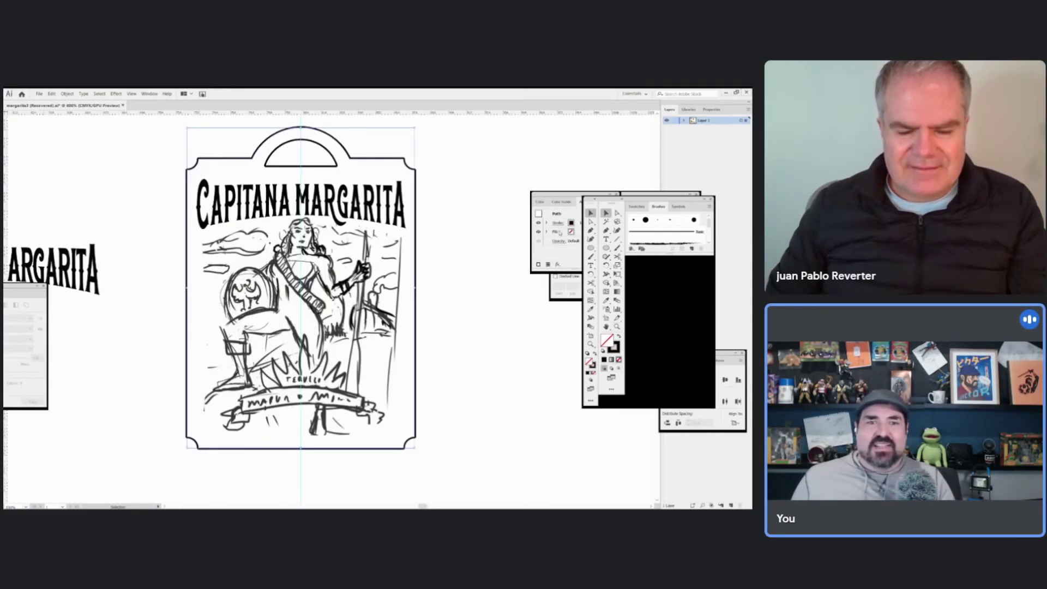
pyautogui.press('z')
pyautogui.keyDown('alt'); pyautogui.click(462, 241); pyautogui.keyUp('alt')
pyautogui.press('Tab')
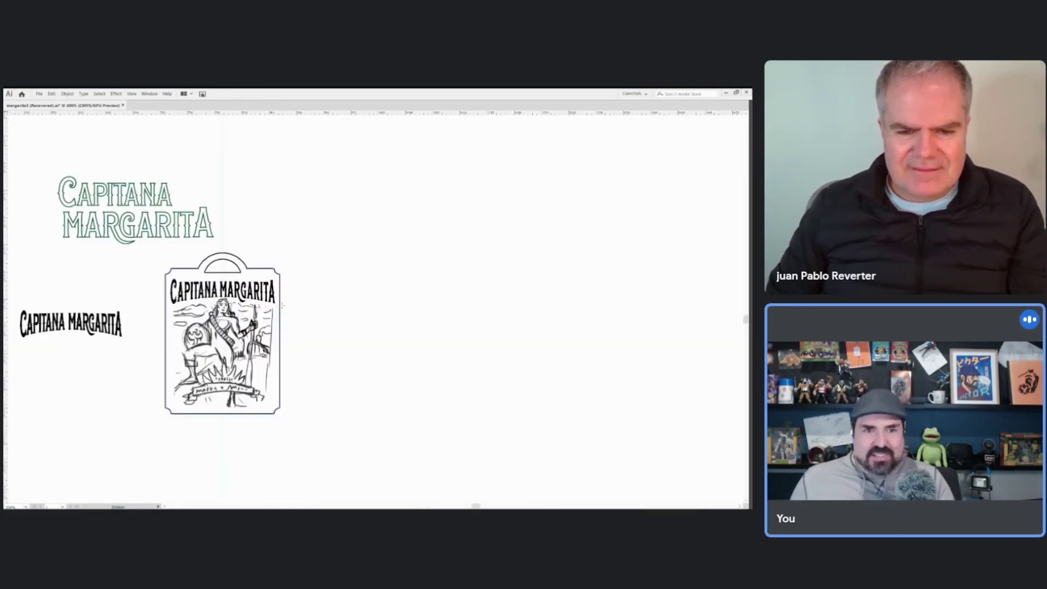
pyautogui.keyDown('alt'); pyautogui.keyDown('shift'); pyautogui.moveTo(280, 299); pyautogui.dragTo(441, 299); pyautogui.keyUp('shift'); pyautogui.keyUp('alt')
# Step: Give the duplicated frame a 7 pt stroke aligned to the inside of the path
pyautogui.press('Tab')
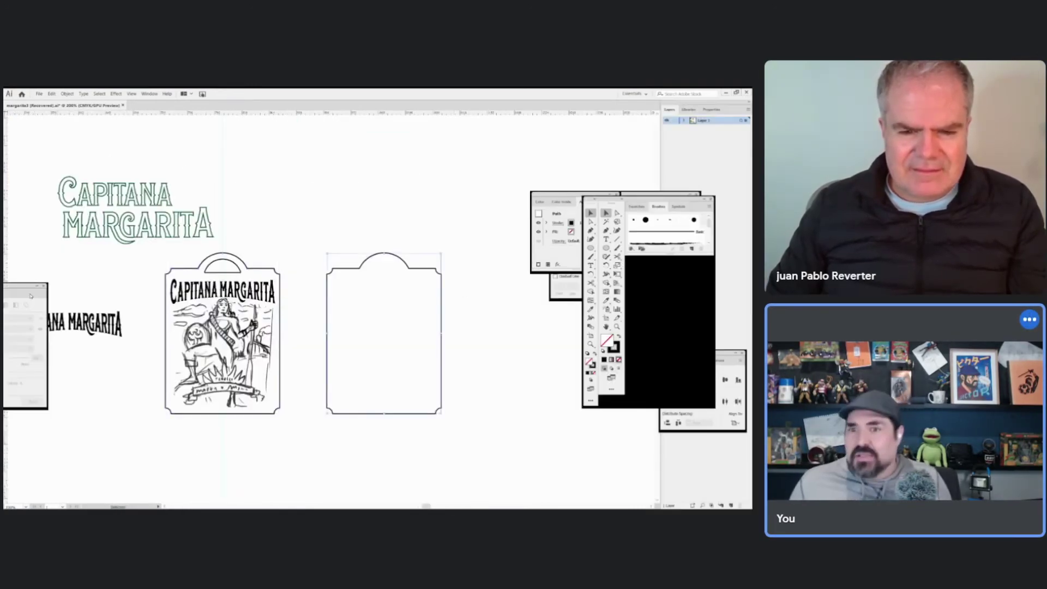
pyautogui.hotkey('ctrl', 'F10')
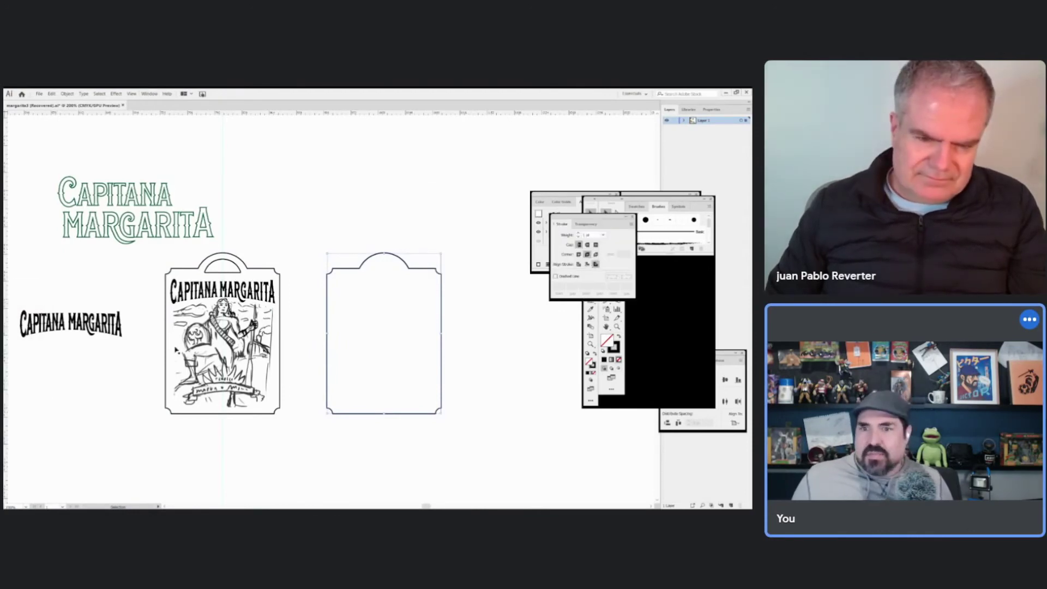
pyautogui.scroll(6, 591, 235)
pyautogui.click(587, 264)
pyautogui.click(440, 253)
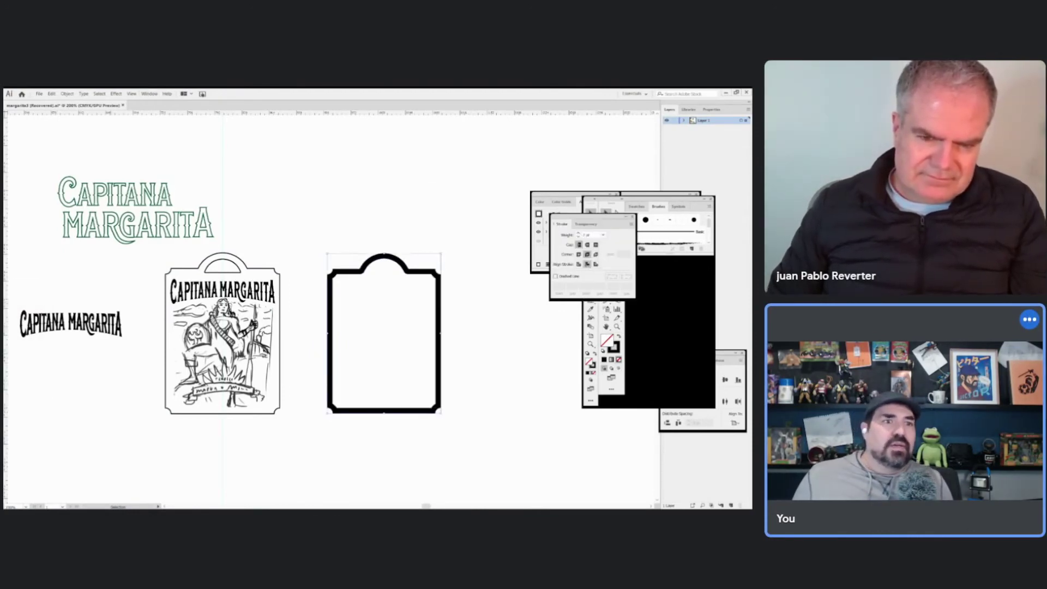
# Step: Try turning the duplicated frame's thick stroke into a double outline, then undo the conversion
pyautogui.hotkey('shift', 'x')
pyautogui.hotkey('shift', 'x')
pyautogui.click(479, 318)
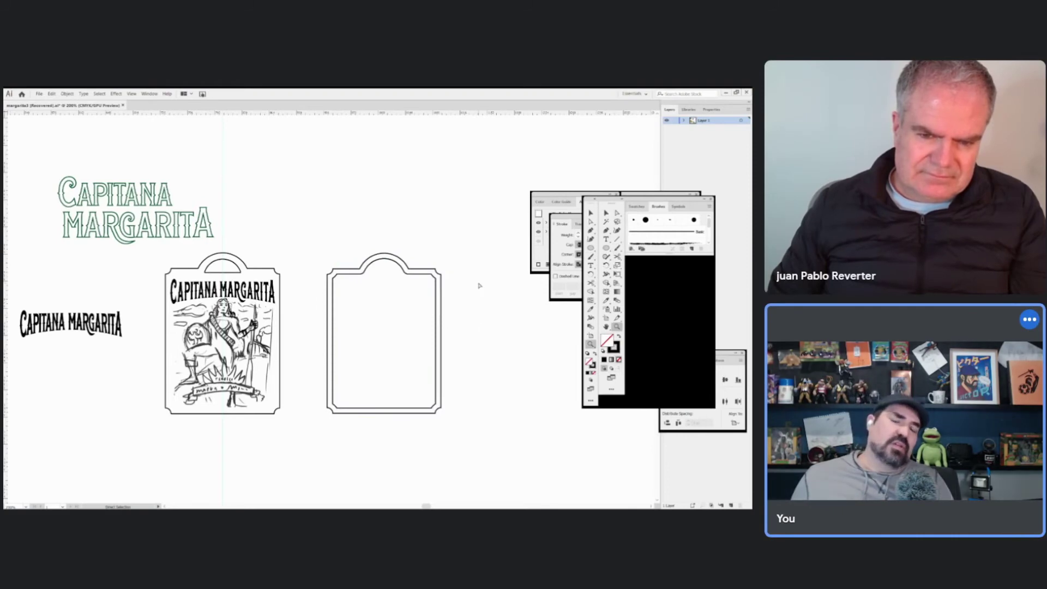
pyautogui.press('z')
pyautogui.click(460, 288)
pyautogui.hotkey('shift', 'x')
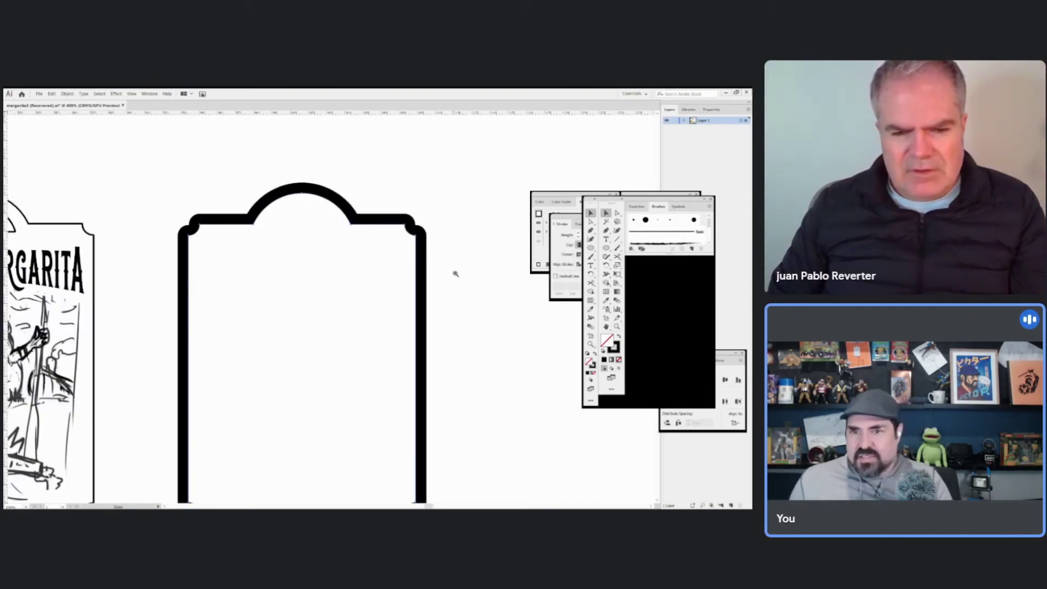
# Step: Align the duplicated frame's stroke to the inside at a thinner weight and convert it into a double-line outline
pyautogui.click(574, 220)
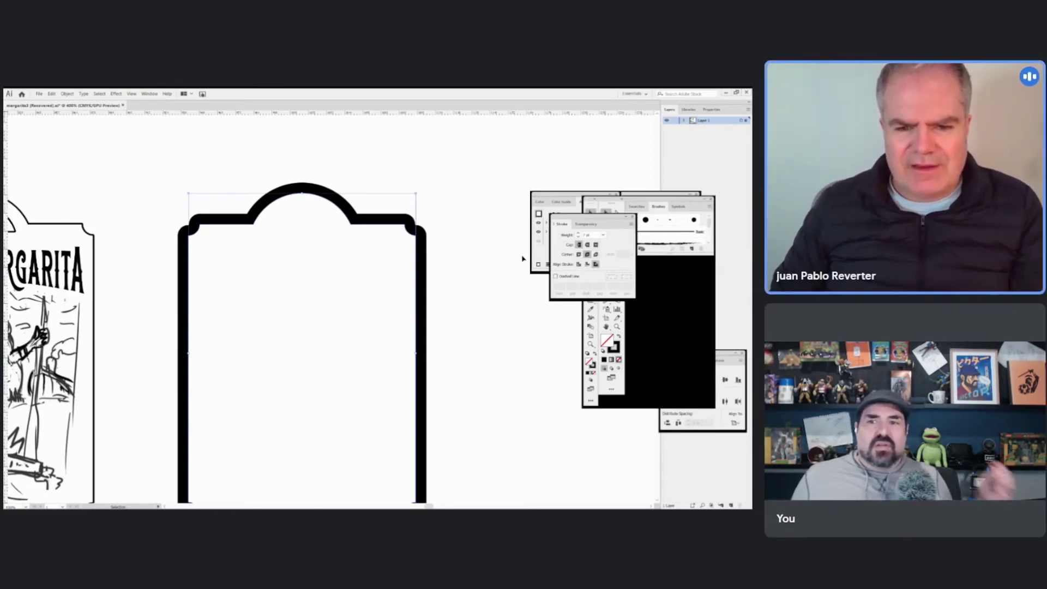
pyautogui.click(587, 264)
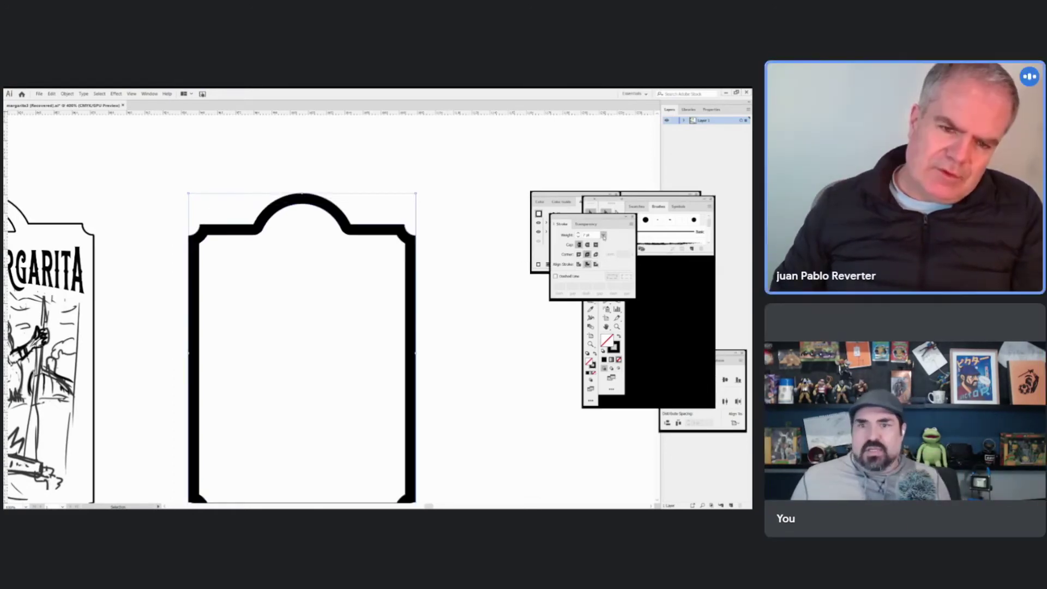
pyautogui.click(604, 237)
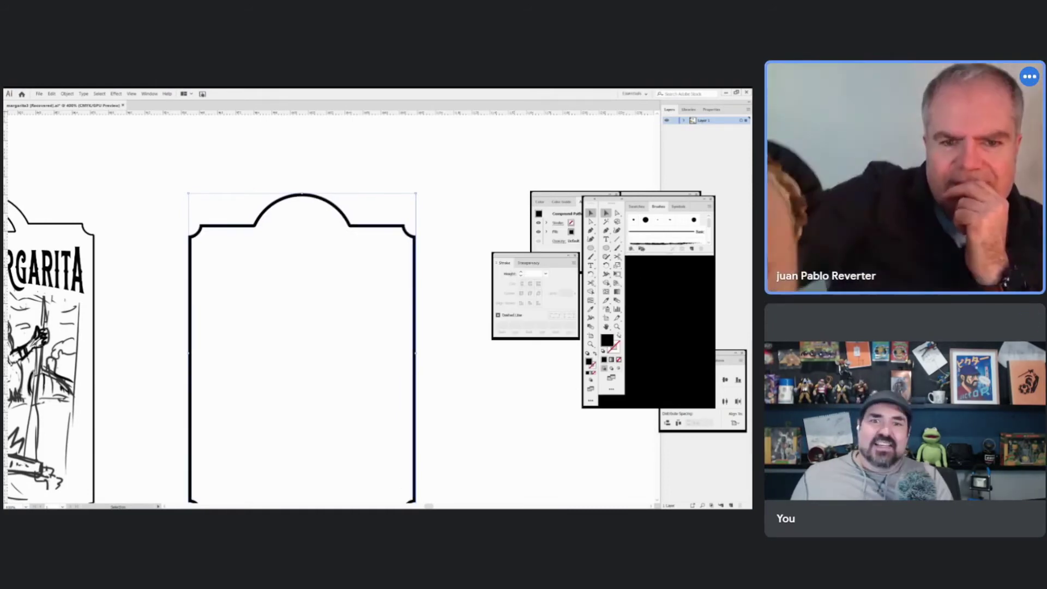
pyautogui.hotkey('shift', 'x')
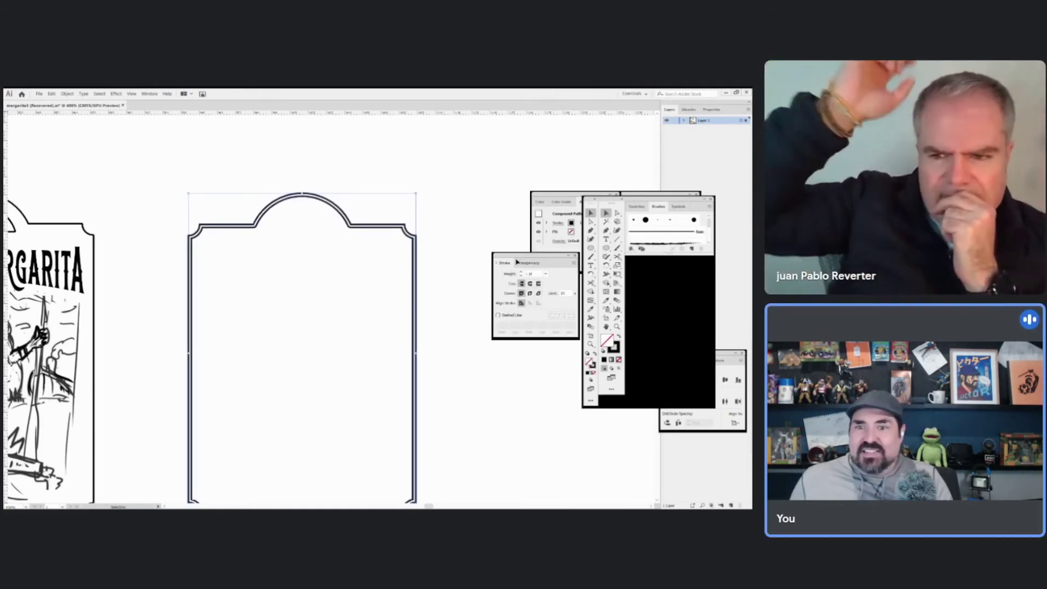
# Step: Set the double-line frame's stroke weight to 0.5 pt and deselect it
pyautogui.click(545, 274)
pyautogui.click(554, 289)
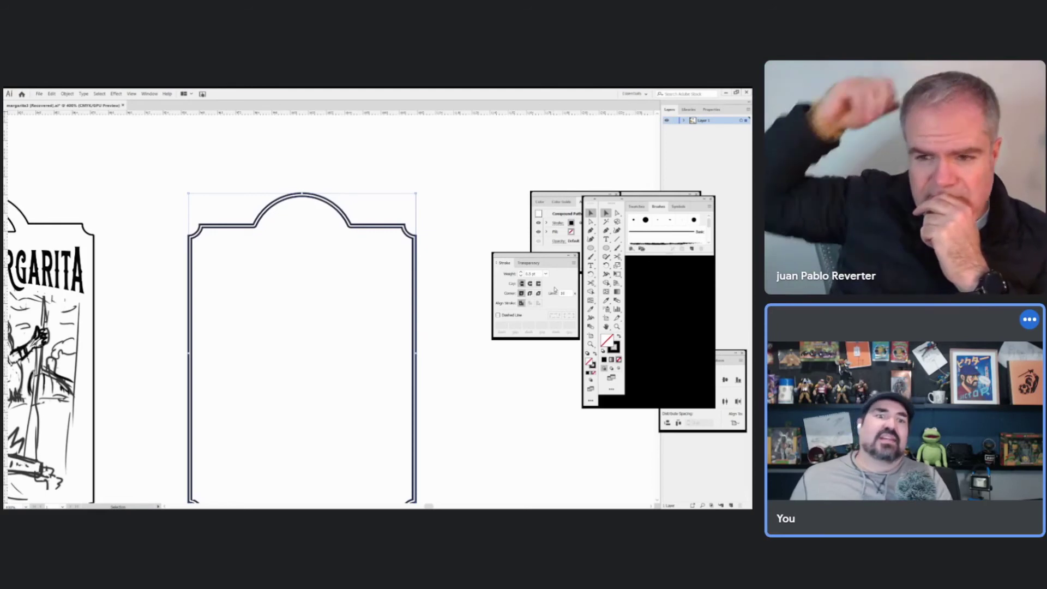
pyautogui.press('Tab')
pyautogui.click(323, 277)
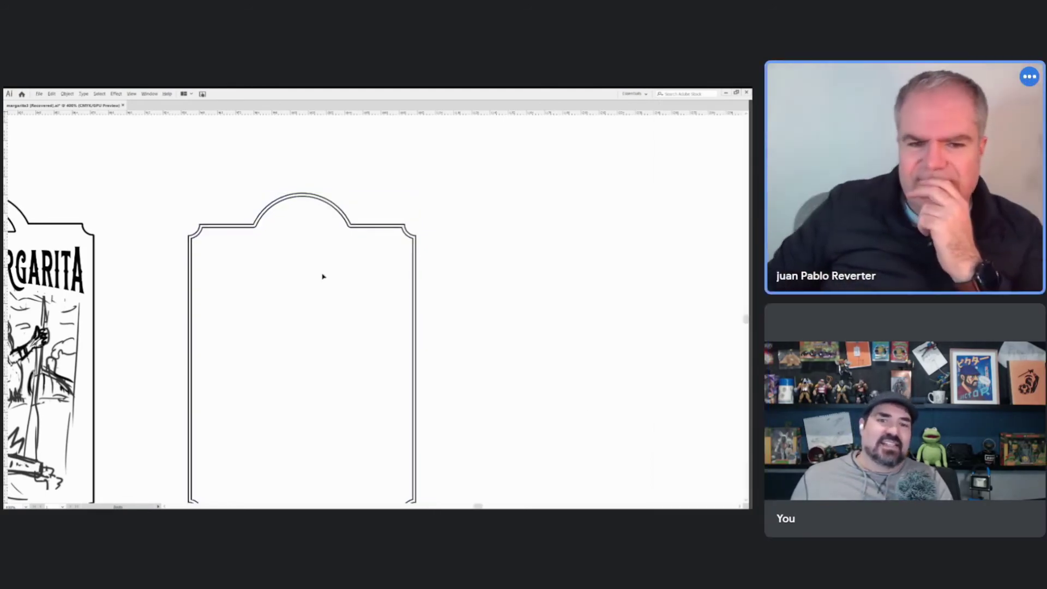
# Step: Move the double-line frame over the badge so it surrounds the clipped sketch illustration
pyautogui.hotkey('ctrl', '-')
pyautogui.hotkey('ctrl', '-')
pyautogui.click(429, 264)
pyautogui.moveTo(429, 264); pyautogui.dragTo(267, 263)
pyautogui.hotkey('ctrl', '+')
pyautogui.hotkey('ctrl', '+')
pyautogui.click(415, 420)
pyautogui.moveTo(434, 440); pyautogui.dragTo(444, 447)
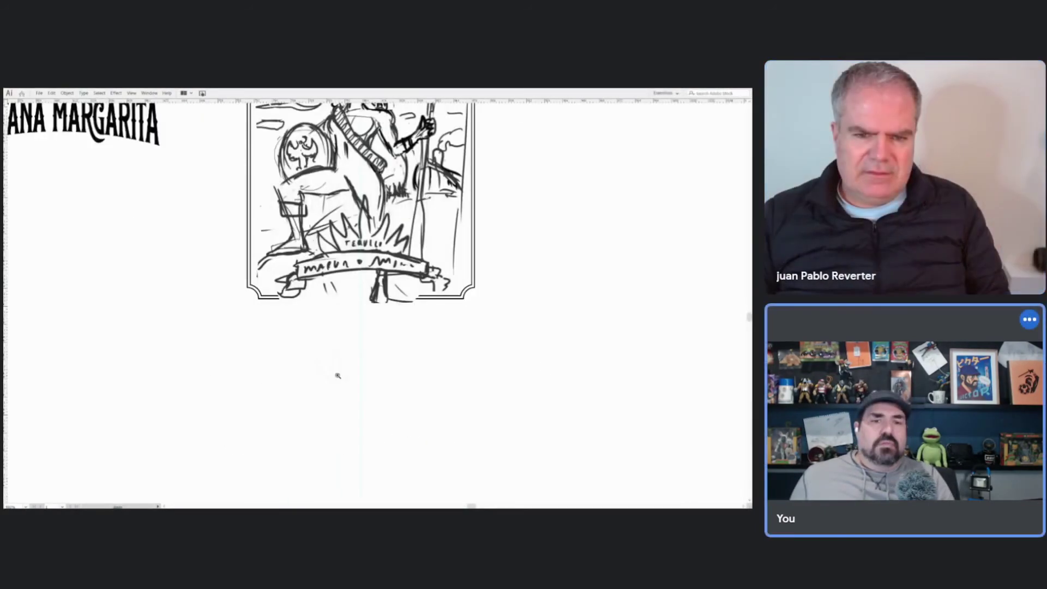
# Step: Remove the black rectangle overlapping the upper arched banner band below the badge, keeping the lower band's rectangle
pyautogui.click(361, 385)
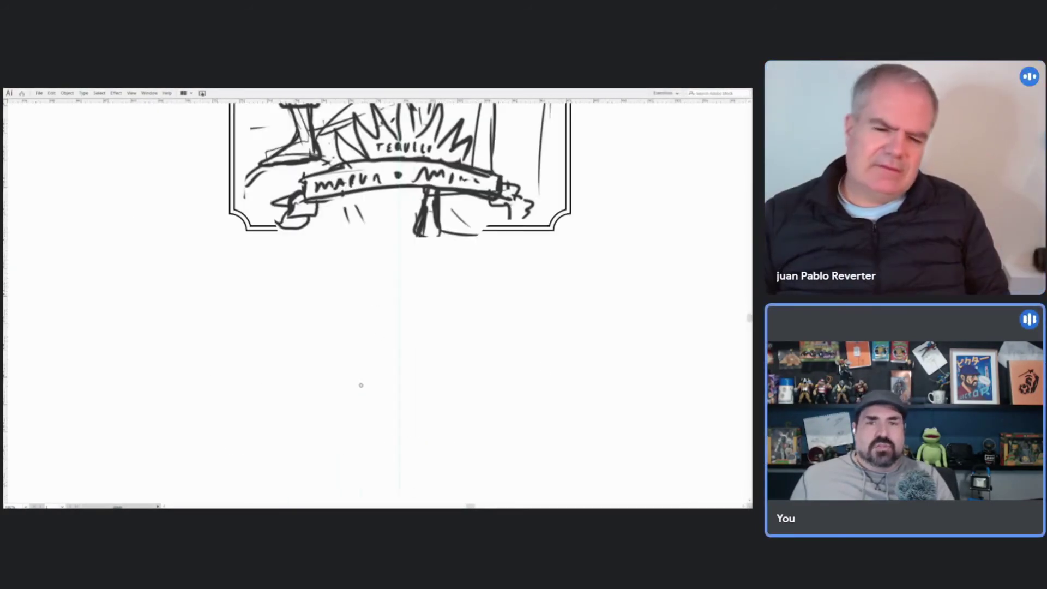
pyautogui.moveTo(361, 385); pyautogui.dragTo(297, 407)
pyautogui.press('F6')
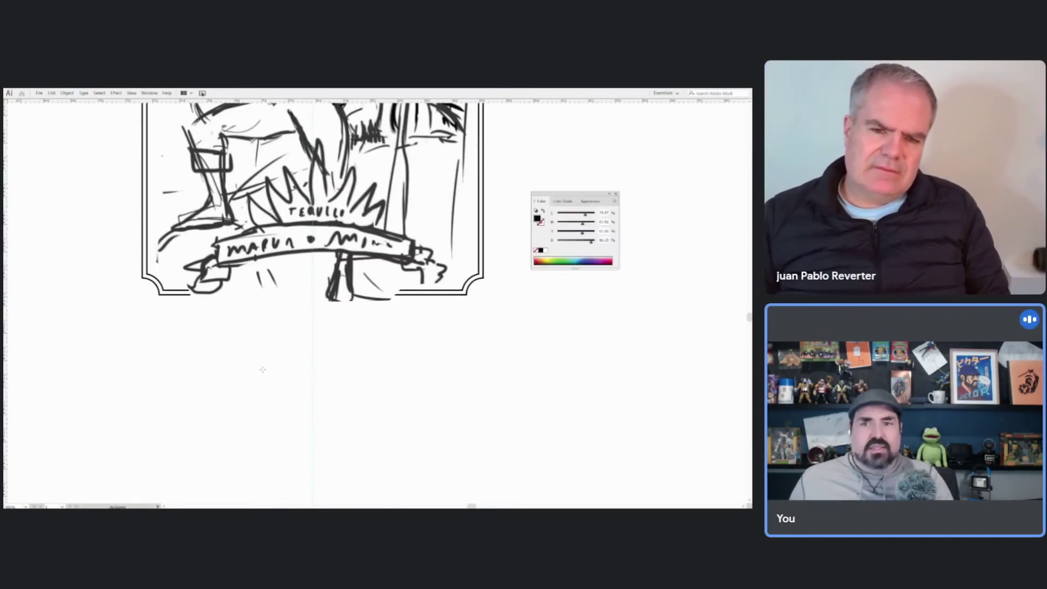
pyautogui.scroll(-3, 227, 363)
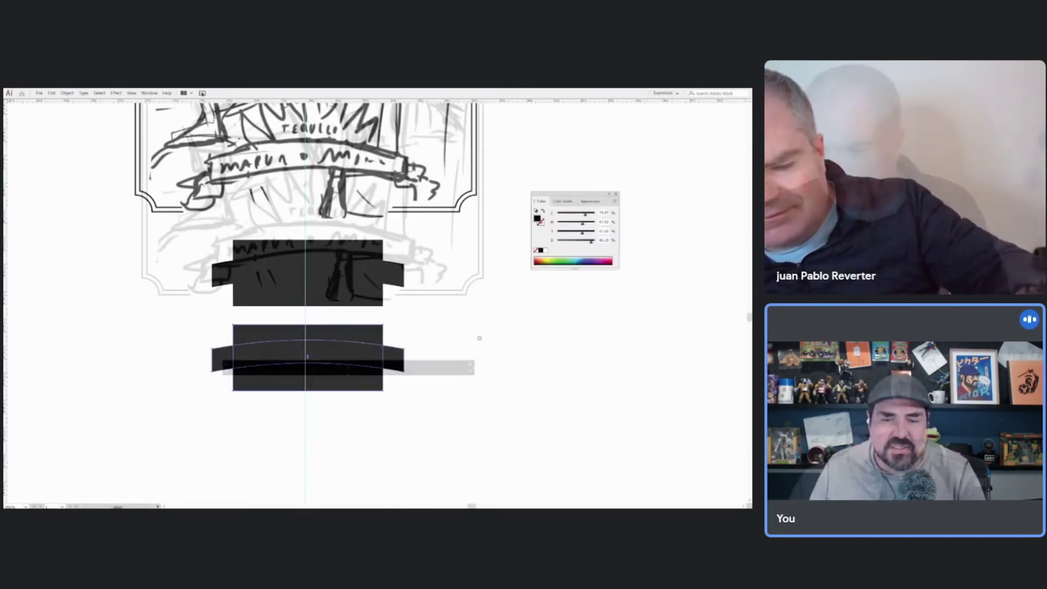
pyautogui.press('Delete')
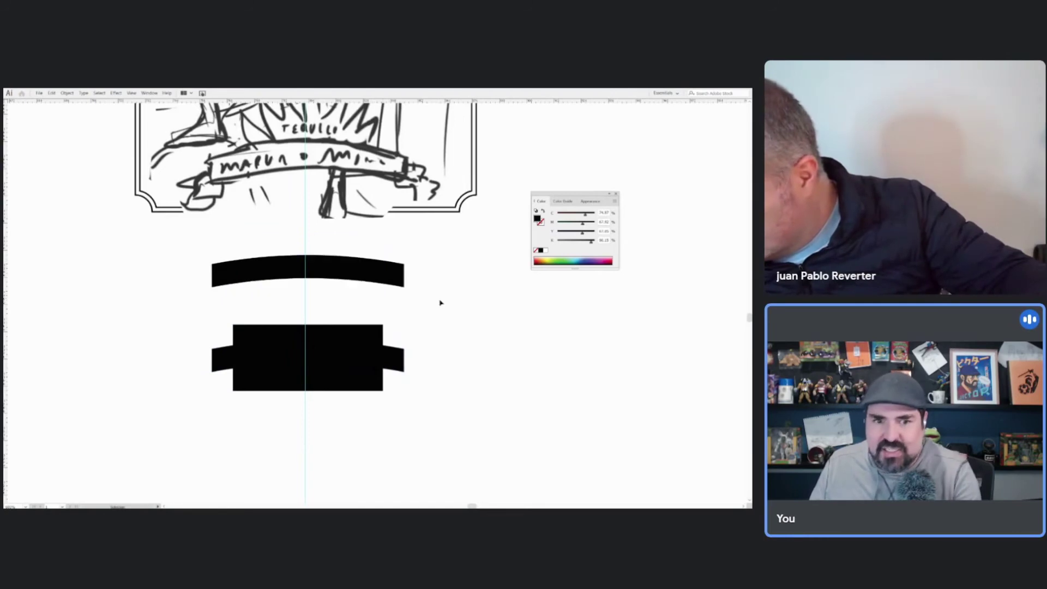
# Step: Cut away the centre of the lower arched band, keeping only its two end pieces, and deselect them
pyautogui.click(374, 344)
pyautogui.press('Tab')
pyautogui.press('Delete')
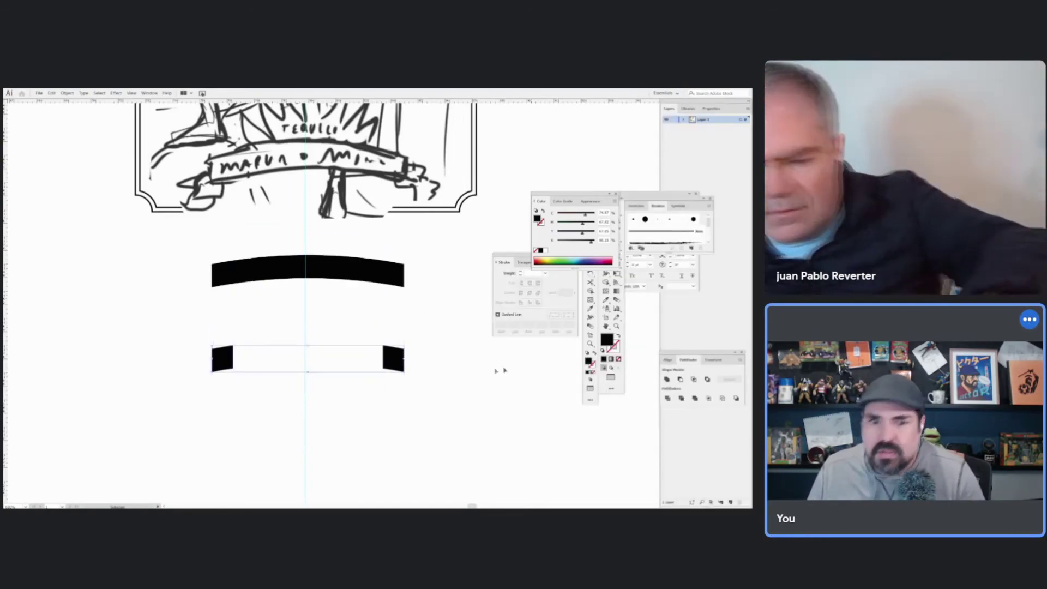
pyautogui.click(397, 369)
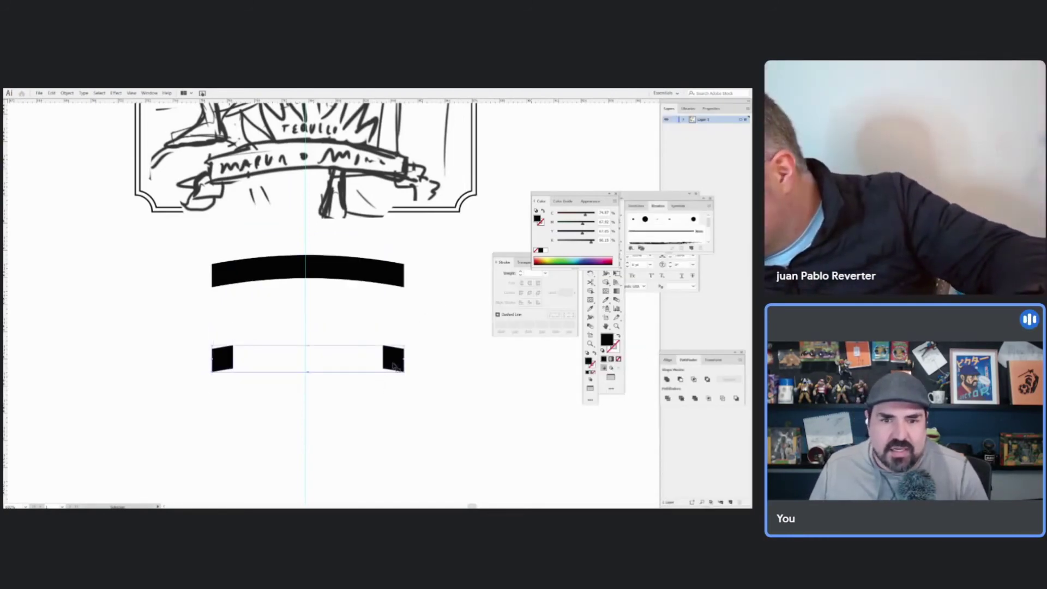
pyautogui.press('p')
pyautogui.hotkey('ctrl', 'shift', 'a')
pyautogui.hotkey('ctrl', '+')
pyautogui.hotkey('ctrl', '+')
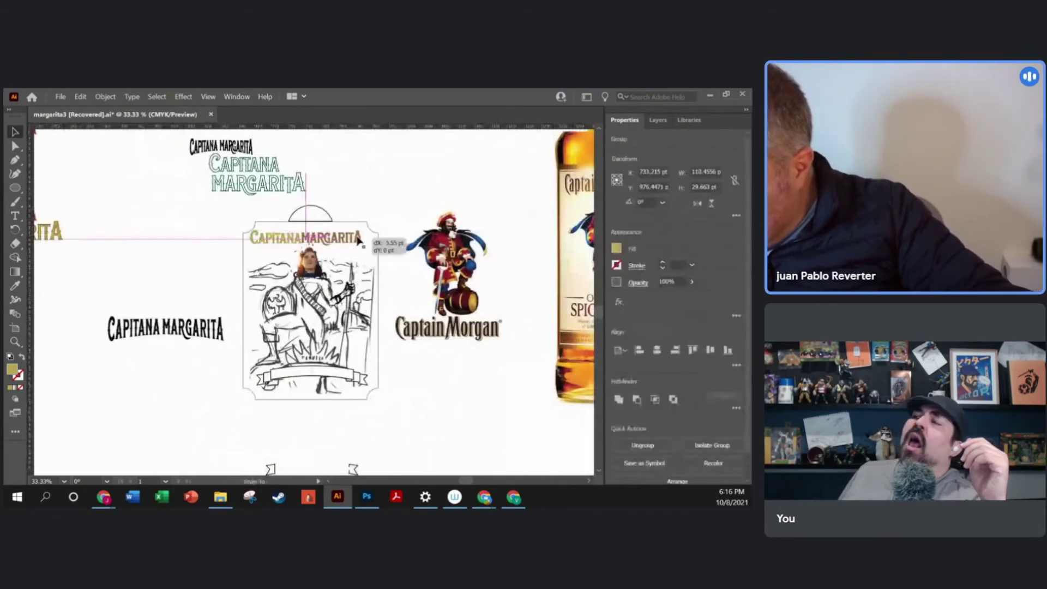
# Step: Try distorting the word CAPITANA with Free Transform so it grows taller toward its initial C
pyautogui.click(273, 241)
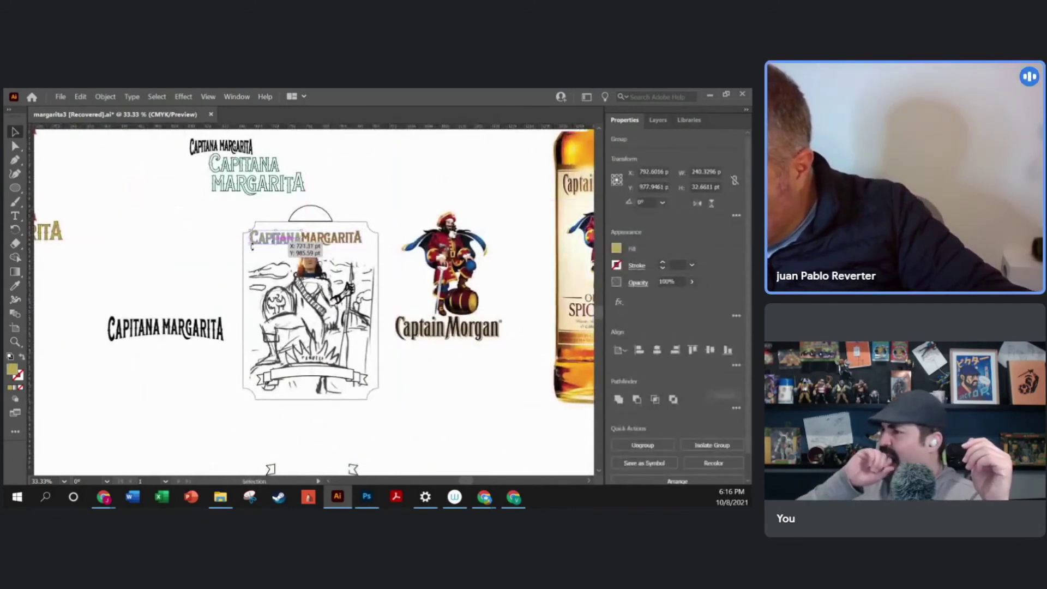
pyautogui.moveTo(249, 246); pyautogui.dragTo(254, 263)
pyautogui.press('e')
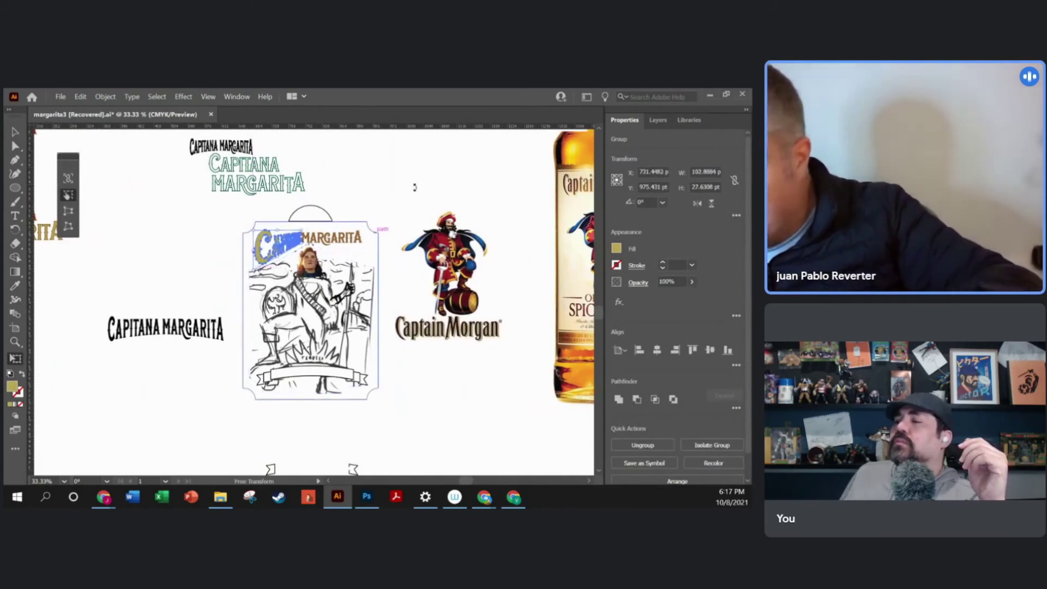
pyautogui.press('n')
pyautogui.press('v')
pyautogui.click(420, 181)
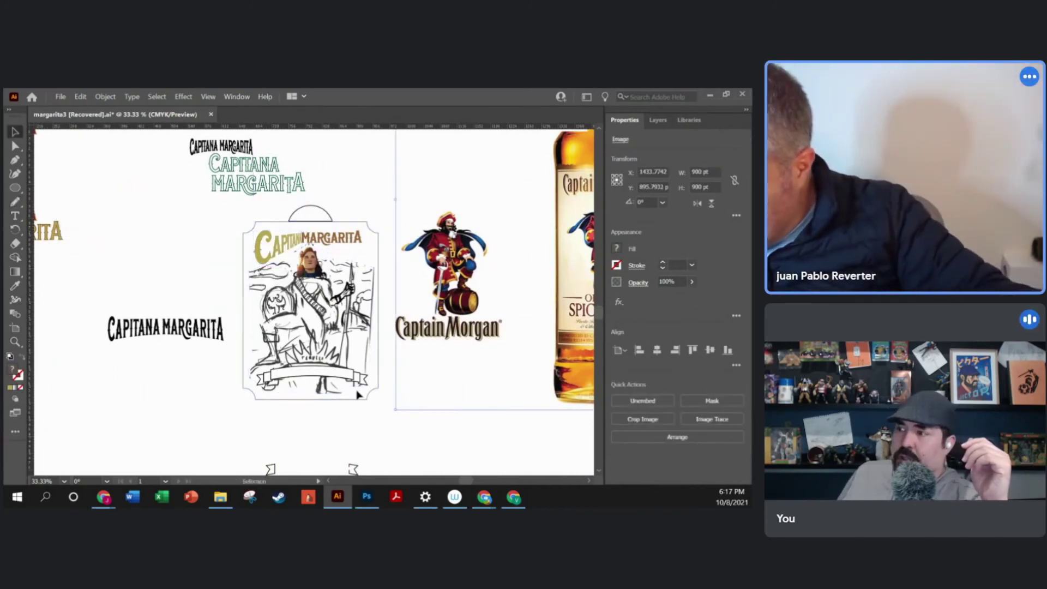
# Step: Undo the distortion of CAPITANA and the last repositioning of the two words
pyautogui.click(358, 394)
pyautogui.press('z')
pyautogui.click(338, 269)
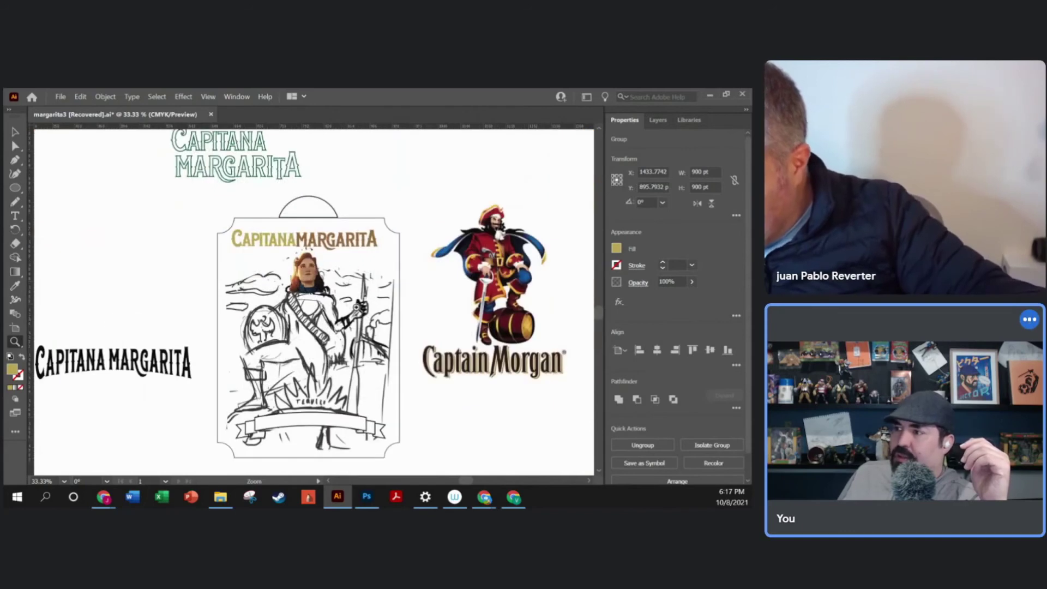
pyautogui.moveTo(313, 221); pyautogui.dragTo(326, 281)
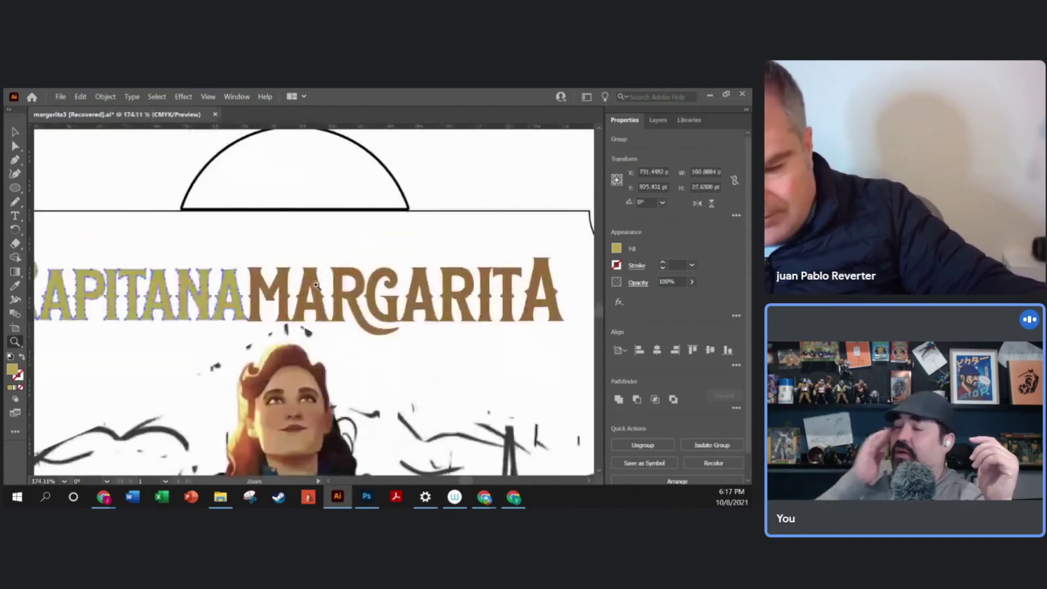
pyautogui.hotkey('ctrl', 'z')
pyautogui.hotkey('ctrl', 'z')
# Step: Select both words CAPITANA and MARGARITA and give them a solid black fill with no stroke
pyautogui.hotkey('ctrl', '1')
pyautogui.press('c')
pyautogui.press('v')
pyautogui.keyDown('shift'); pyautogui.click(163, 251); pyautogui.keyUp('shift')
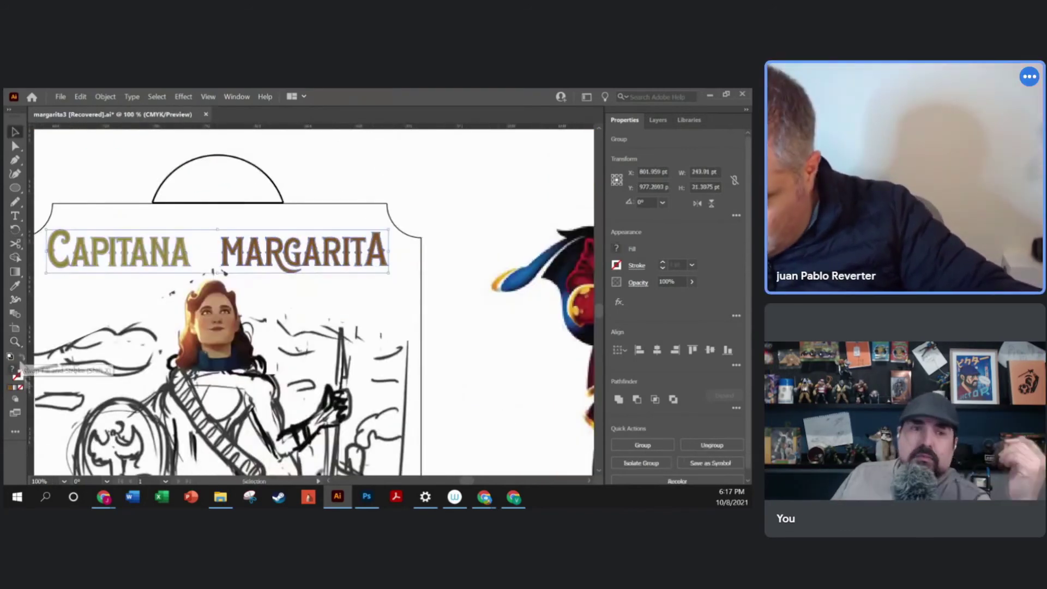
pyautogui.click(20, 360)
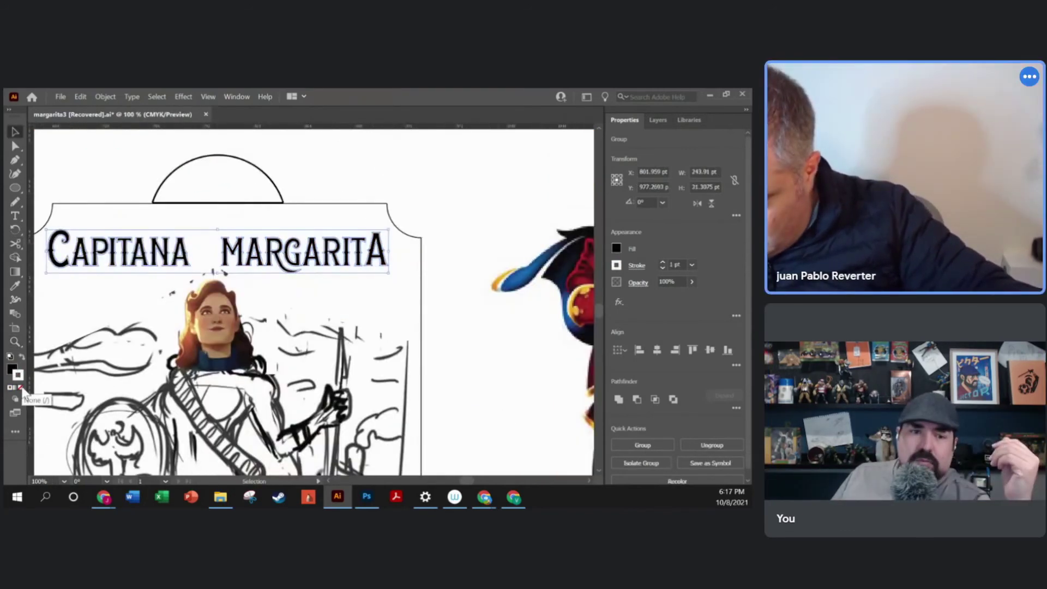
pyautogui.click(22, 357)
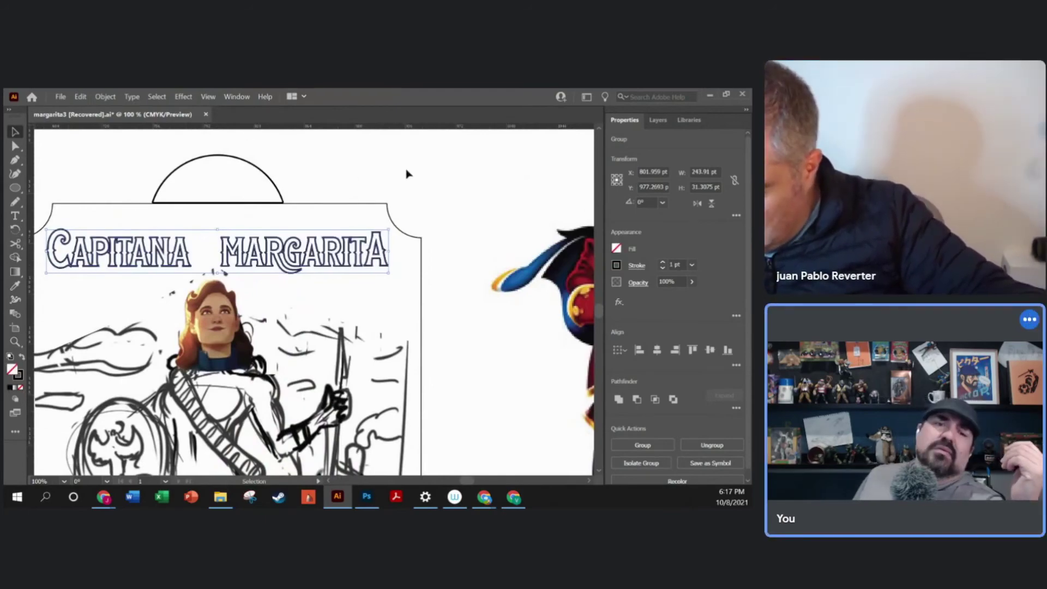
pyautogui.hotkey('ctrl', 'z')
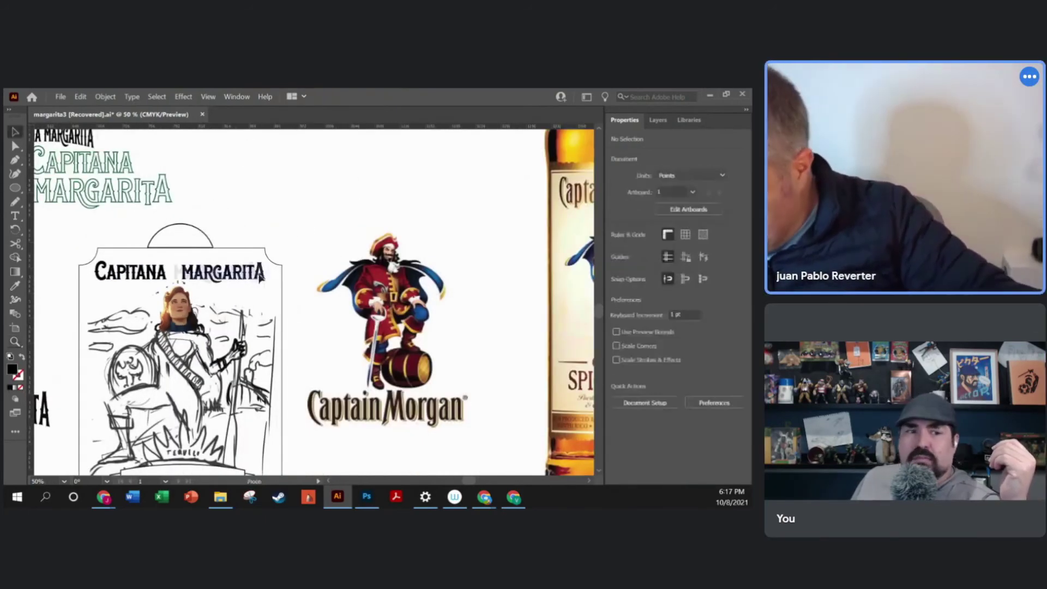
# Step: Close the gap between CAPITANA and MARGARITA and centre the pair inside the top of the frame
pyautogui.moveTo(259, 277); pyautogui.dragTo(250, 277)
pyautogui.keyDown('shift'); pyautogui.click(163, 276); pyautogui.keyUp('shift')
pyautogui.moveTo(164, 275); pyautogui.dragTo(171, 276)
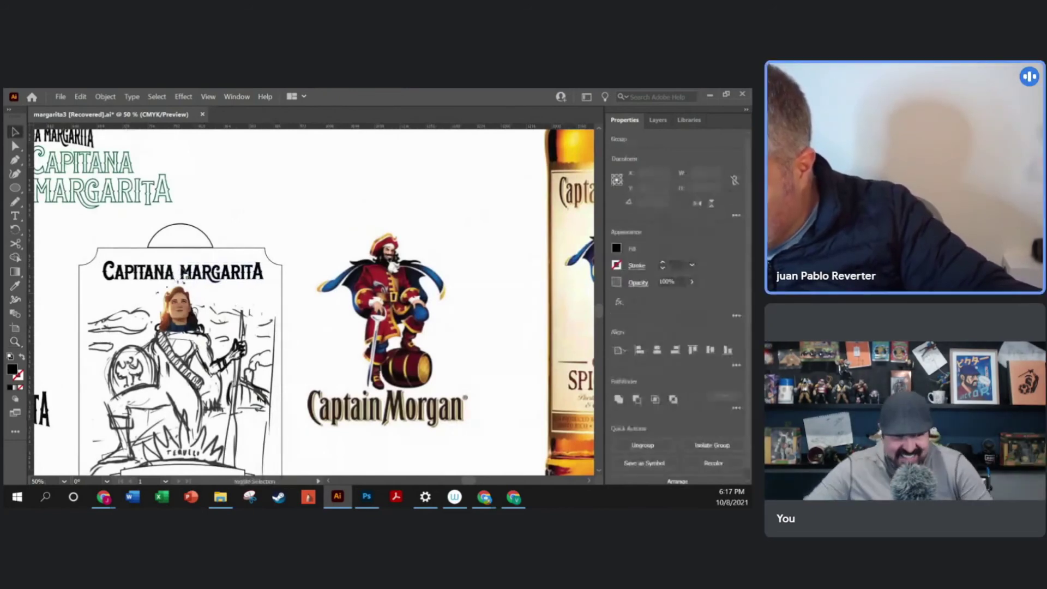
# Step: Apply an envelope mesh to the lettering and pull its lower-left corner down to stretch the initial C
pyautogui.click(104, 97)
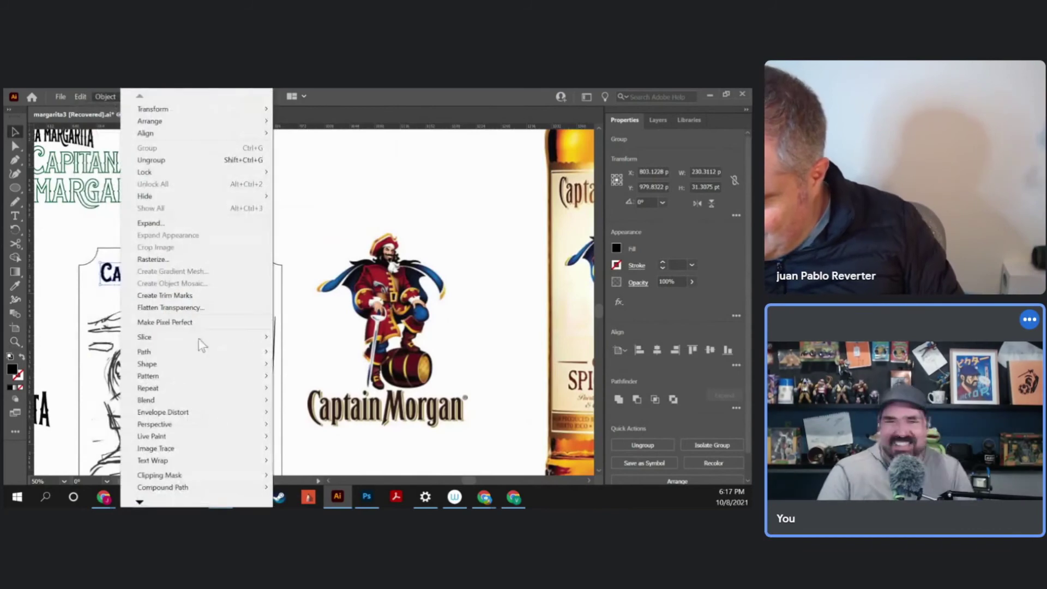
pyautogui.moveTo(208, 354)
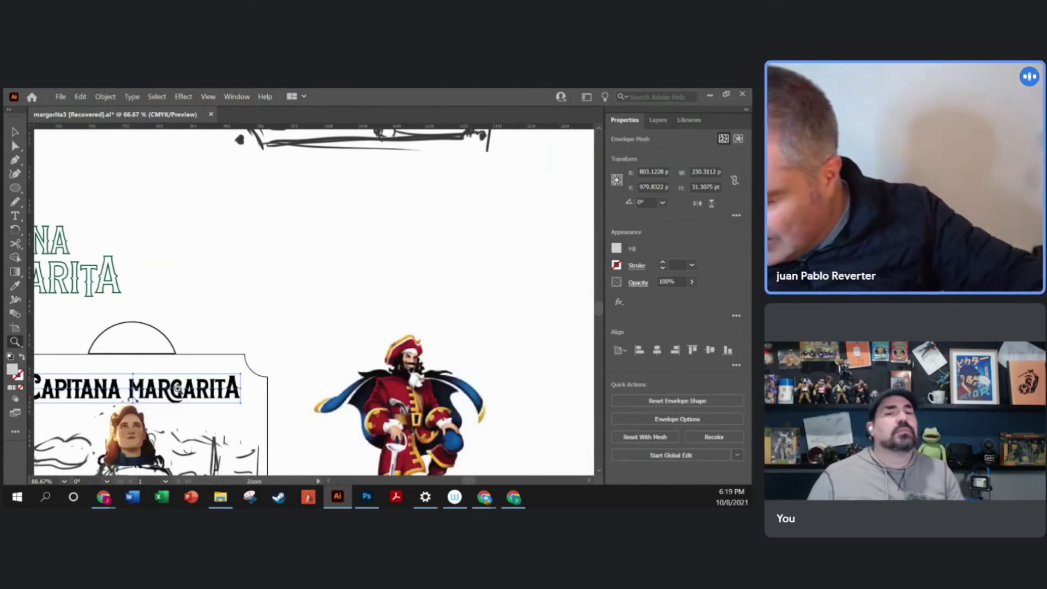
pyautogui.moveTo(231, 360); pyautogui.dragTo(349, 219)
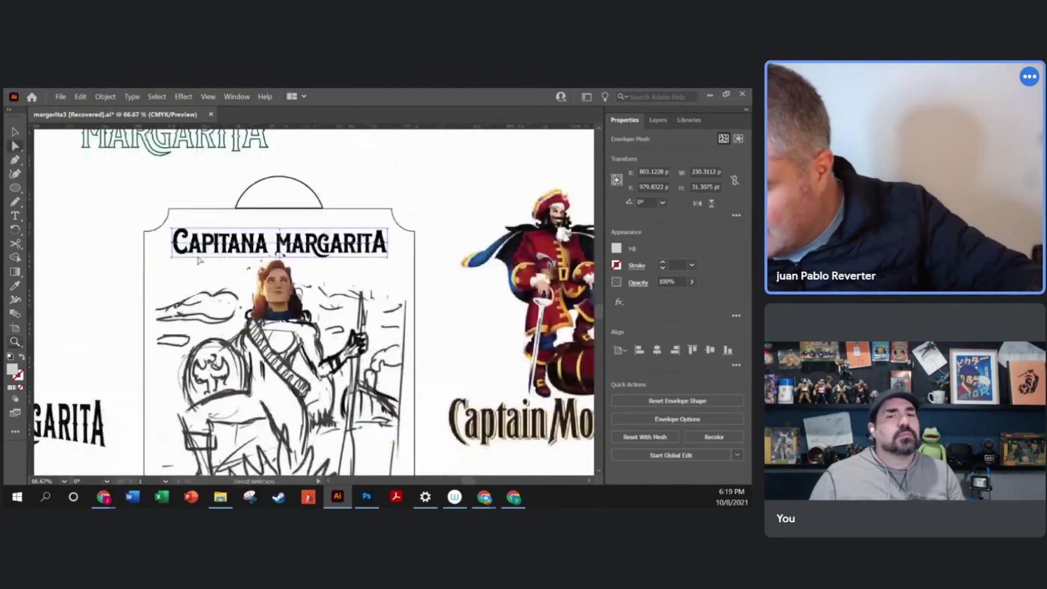
pyautogui.moveTo(171, 259); pyautogui.dragTo(180, 309)
pyautogui.click(263, 248)
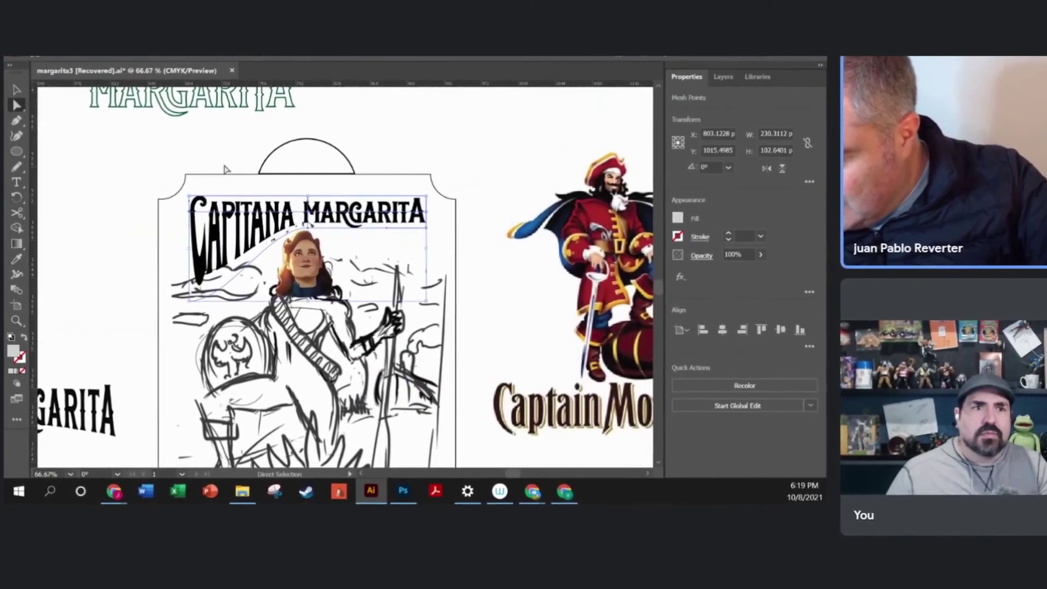
# Step: Lower the middle mesh point on the envelope's left edge to even out the stretched CAPITANA letters
pyautogui.click(221, 166)
pyautogui.click(190, 300)
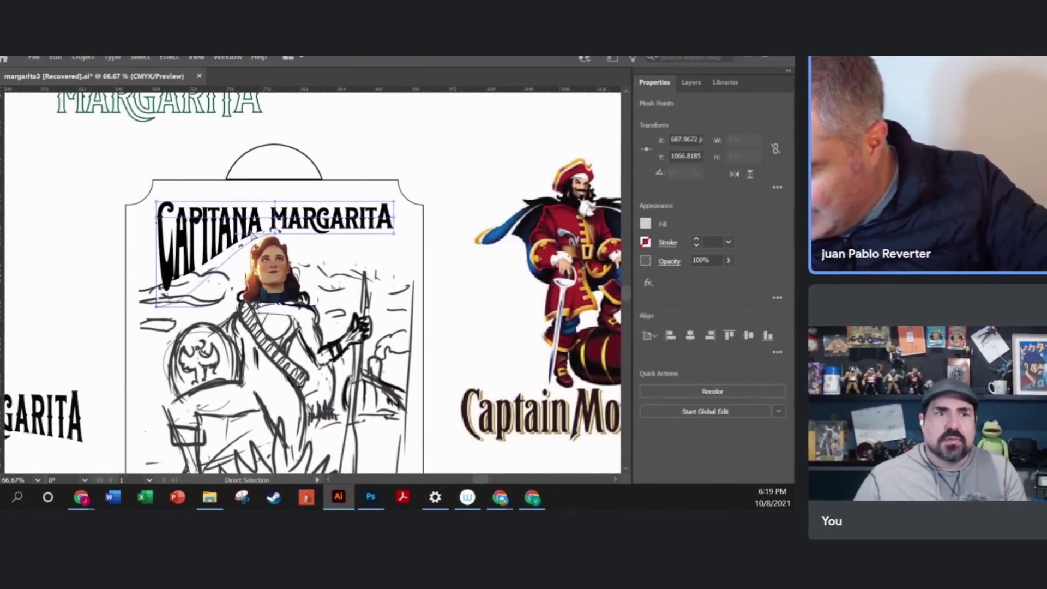
pyautogui.click(300, 234)
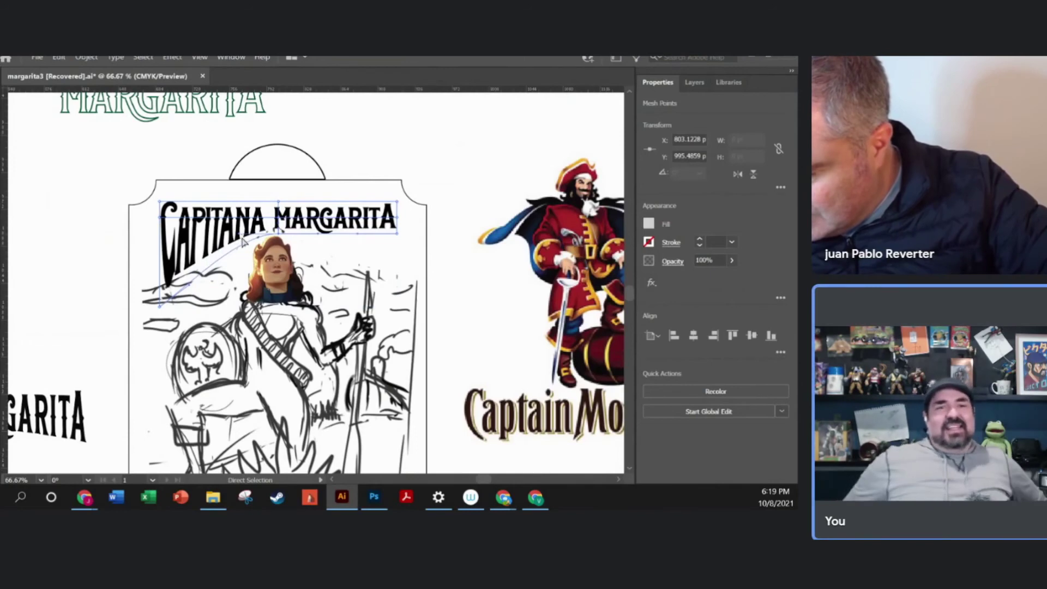
pyautogui.moveTo(162, 219); pyautogui.dragTo(162, 248)
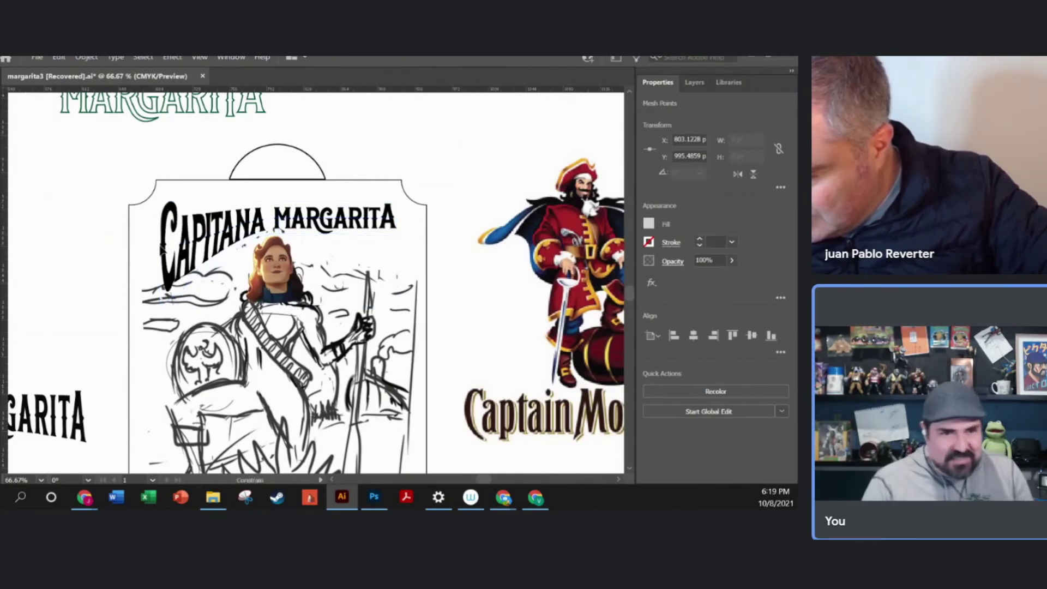
# Step: Pull down the envelope's lower-right corner and right-edge middle point so MARGARITA mirrors the arch of CAPITANA
pyautogui.click(319, 218)
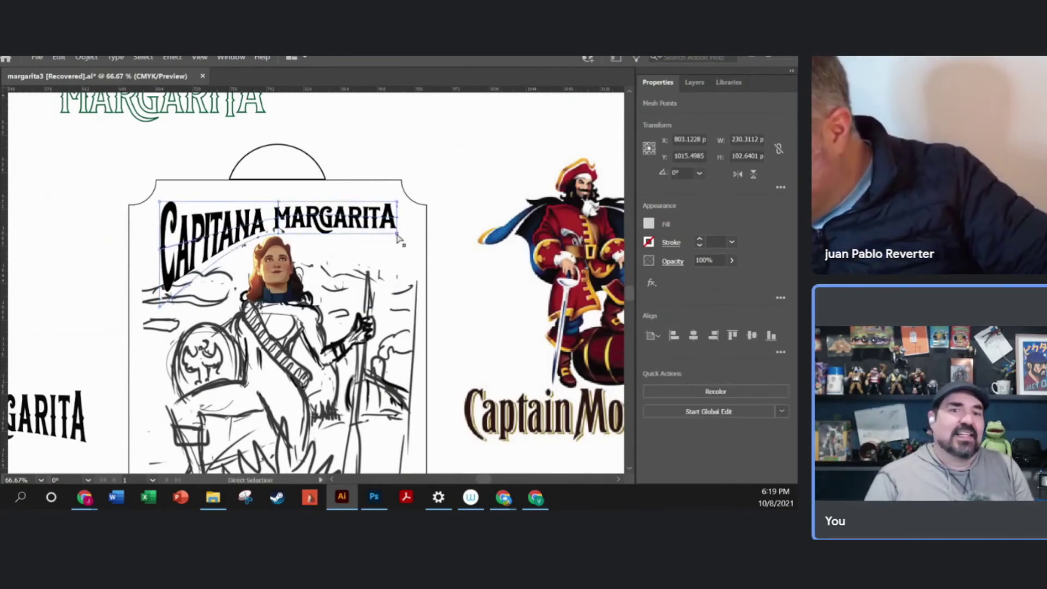
pyautogui.moveTo(398, 233); pyautogui.dragTo(397, 296)
pyautogui.click(401, 240)
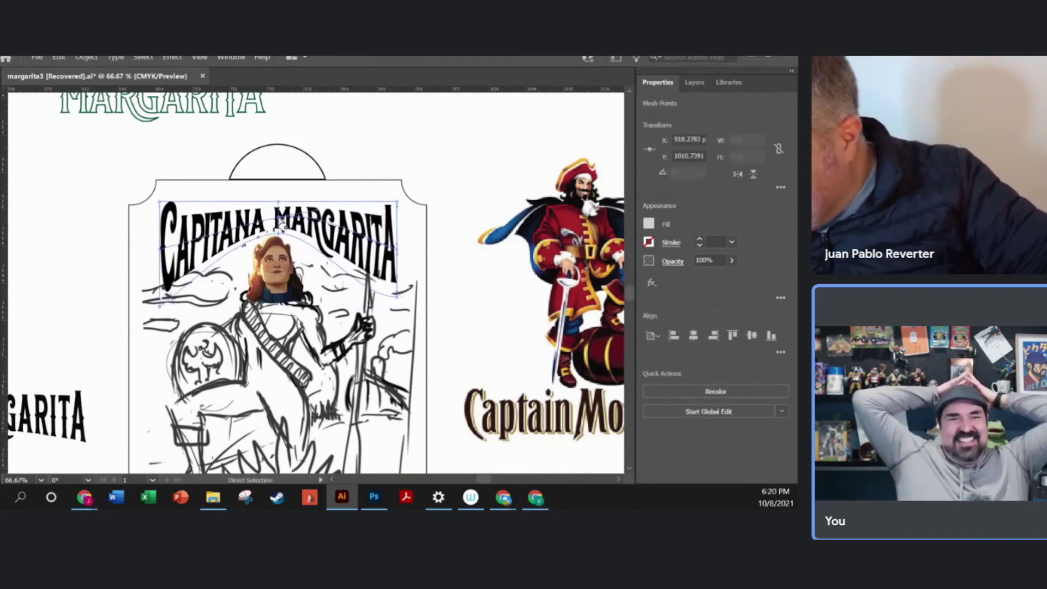
pyautogui.click(309, 222)
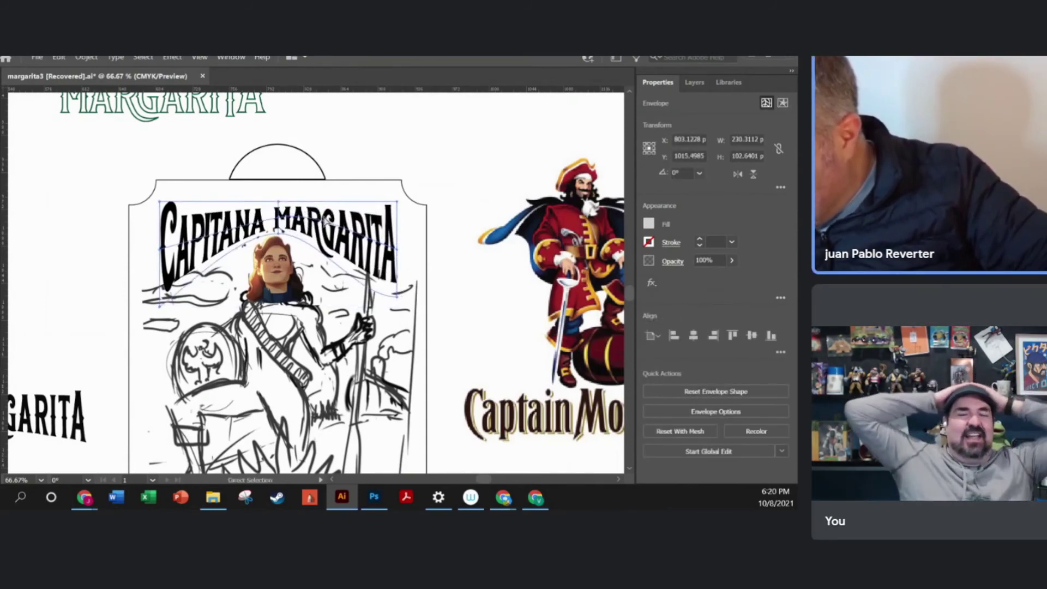
# Step: Compare the arched lettering on the label with the Captain Morgan logo and bottle references
pyautogui.click(429, 226)
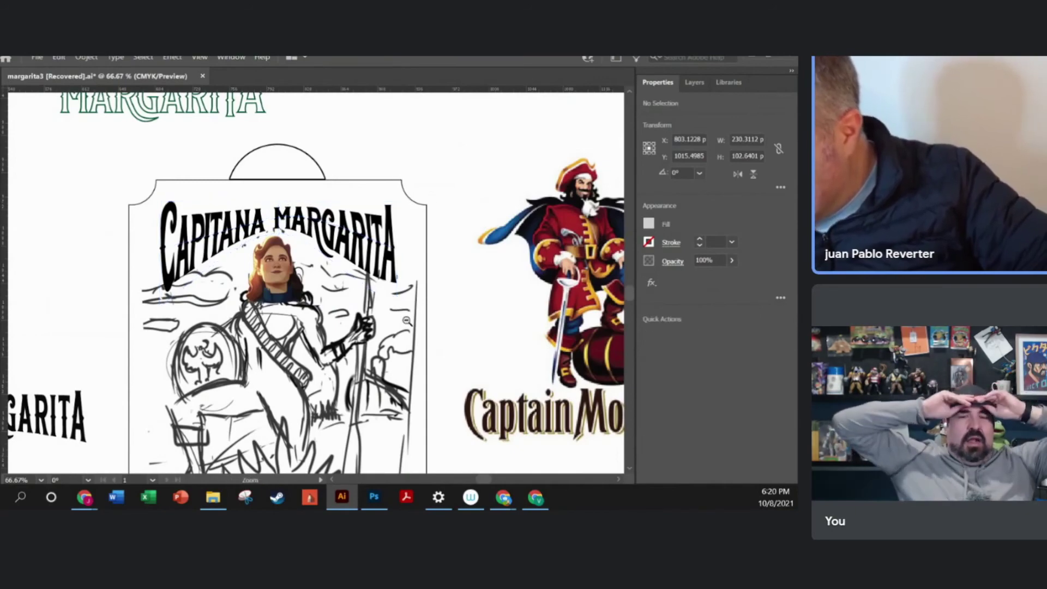
pyautogui.keyDown('ctrl'); pyautogui.keyDown('alt'); pyautogui.click(410, 324); pyautogui.keyUp('alt'); pyautogui.keyUp('ctrl')
pyautogui.hotkey('ctrl', '-')
pyautogui.click(317, 323)
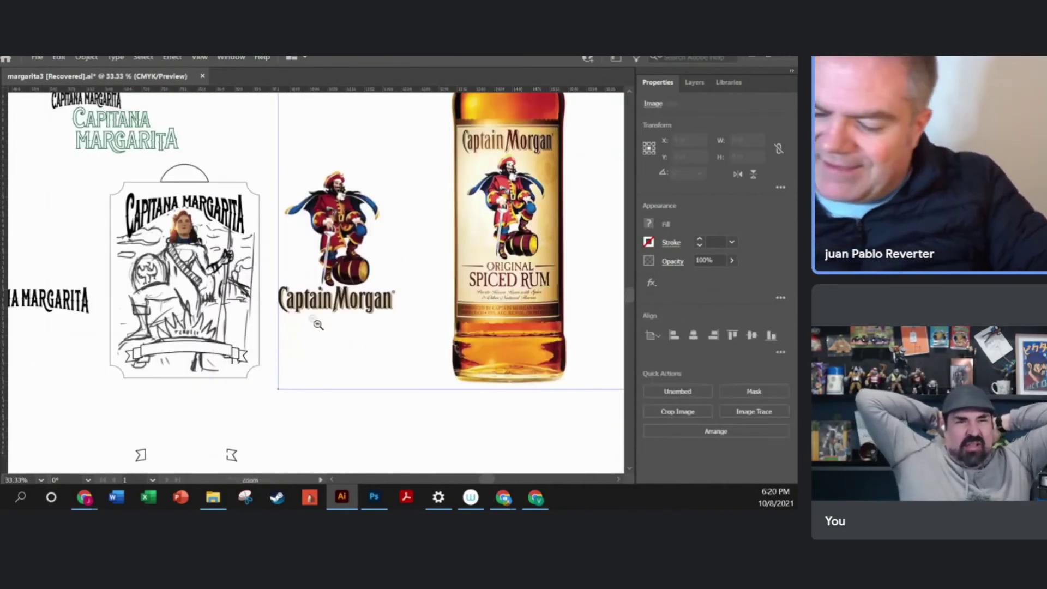
pyautogui.hotkey('ctrl', '-')
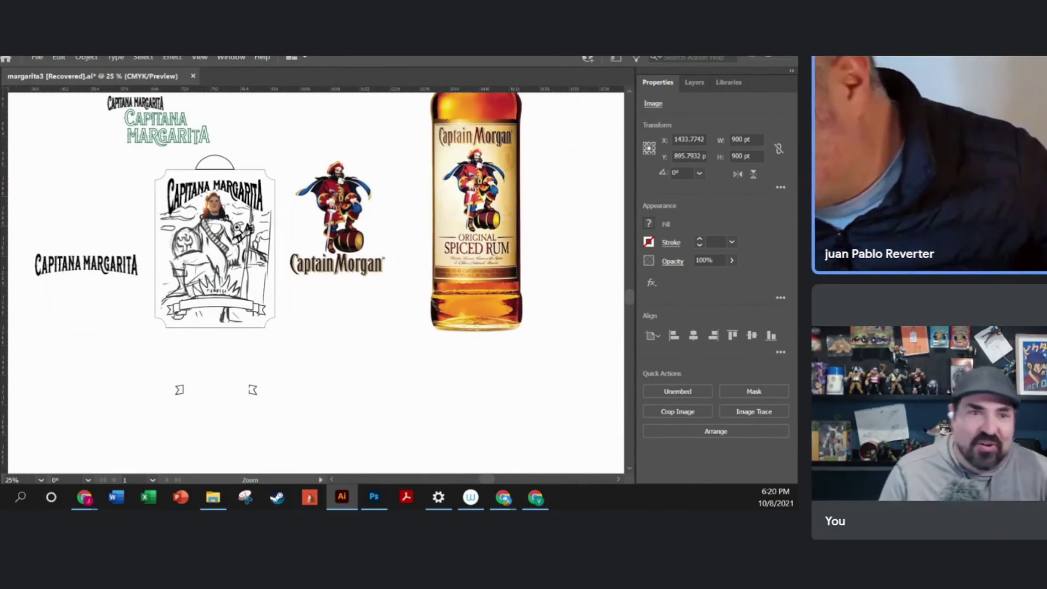
pyautogui.moveTo(237, 227); pyautogui.dragTo(251, 227)
pyautogui.moveTo(144, 172); pyautogui.dragTo(286, 214)
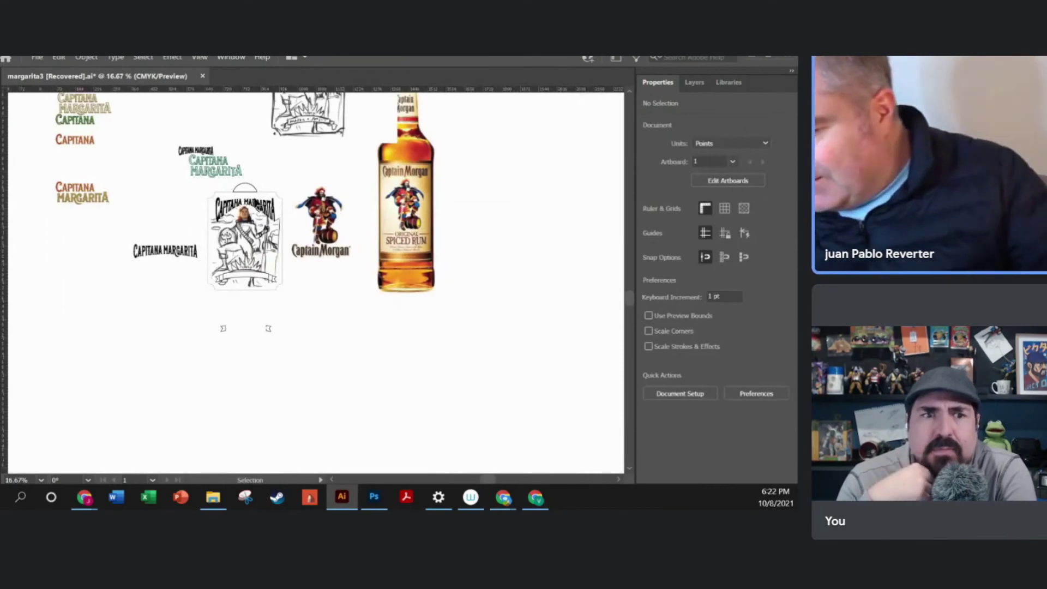
# Step: Raise the envelope's upper-left mesh corner and fine-tune the left-edge points to reshape the initial C
pyautogui.moveTo(248, 202); pyautogui.dragTo(345, 210)
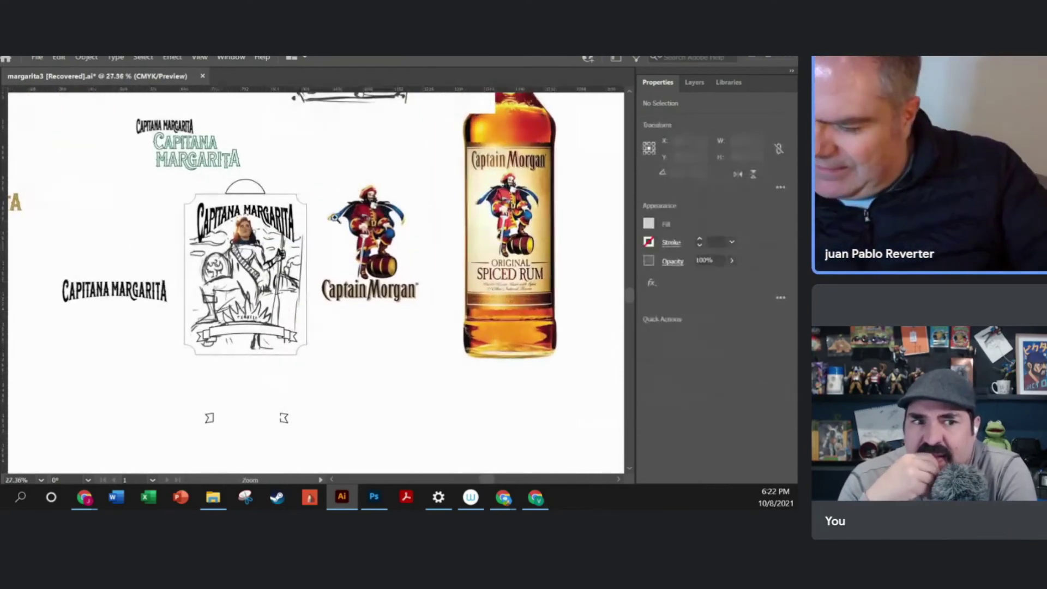
pyautogui.moveTo(194, 203); pyautogui.dragTo(228, 189)
pyautogui.press('a')
pyautogui.click(222, 218)
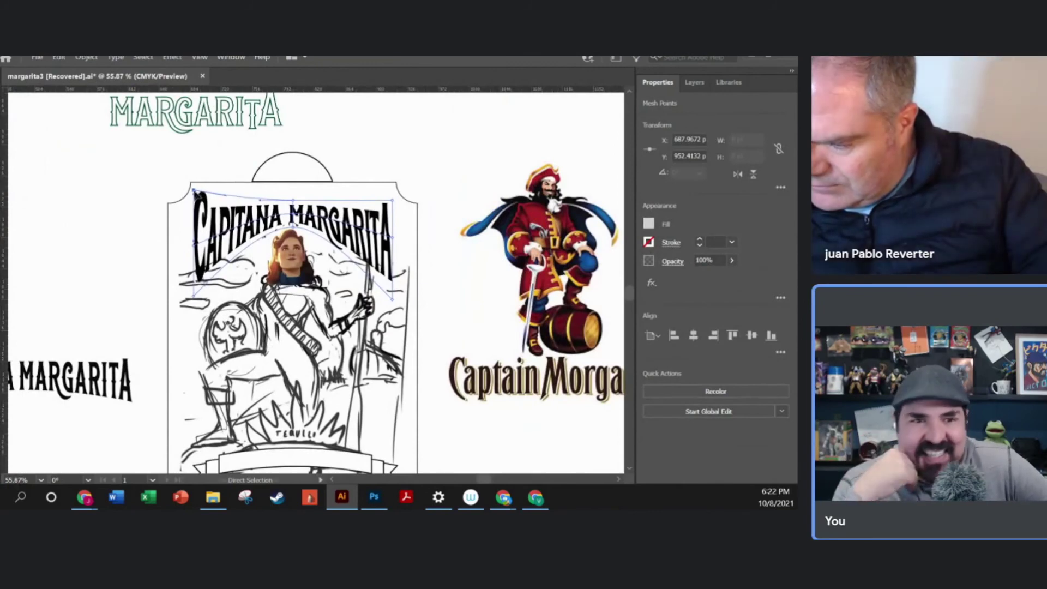
pyautogui.moveTo(194, 190); pyautogui.dragTo(194, 187)
pyautogui.moveTo(198, 248); pyautogui.dragTo(195, 243)
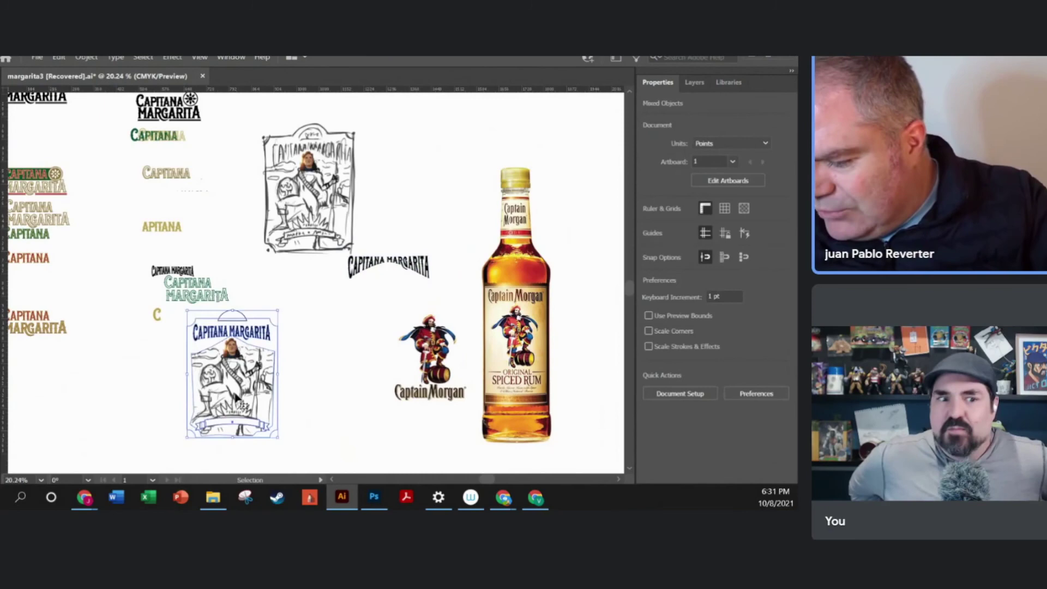
# Step: Duplicate the complete label beside the original, between it and the Captain Morgan logo
pyautogui.moveTo(236, 398); pyautogui.dragTo(345, 399)
pyautogui.moveTo(373, 311); pyautogui.dragTo(215, 292)
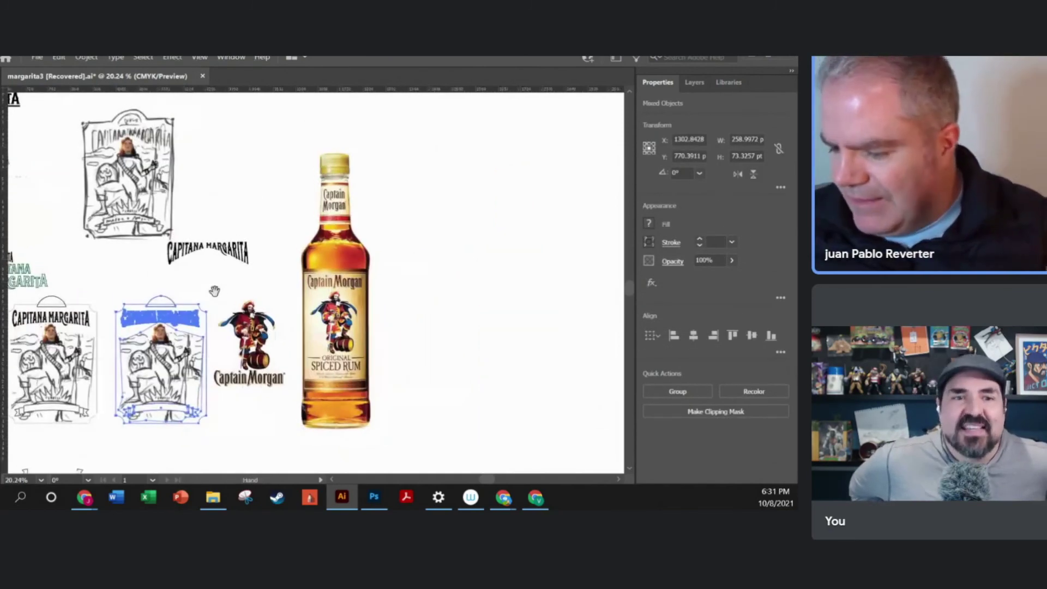
# Step: Replace the lettering on the duplicated label with the loose, more strongly arched CAPITANA MARGARITA lettering from above it
pyautogui.click(226, 297)
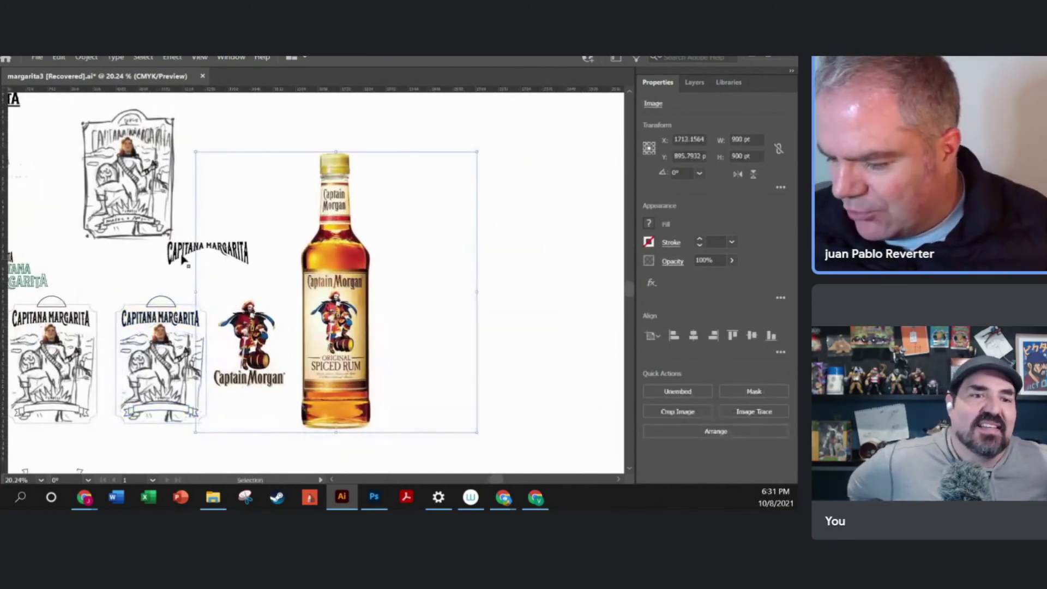
pyautogui.moveTo(183, 256); pyautogui.dragTo(143, 326)
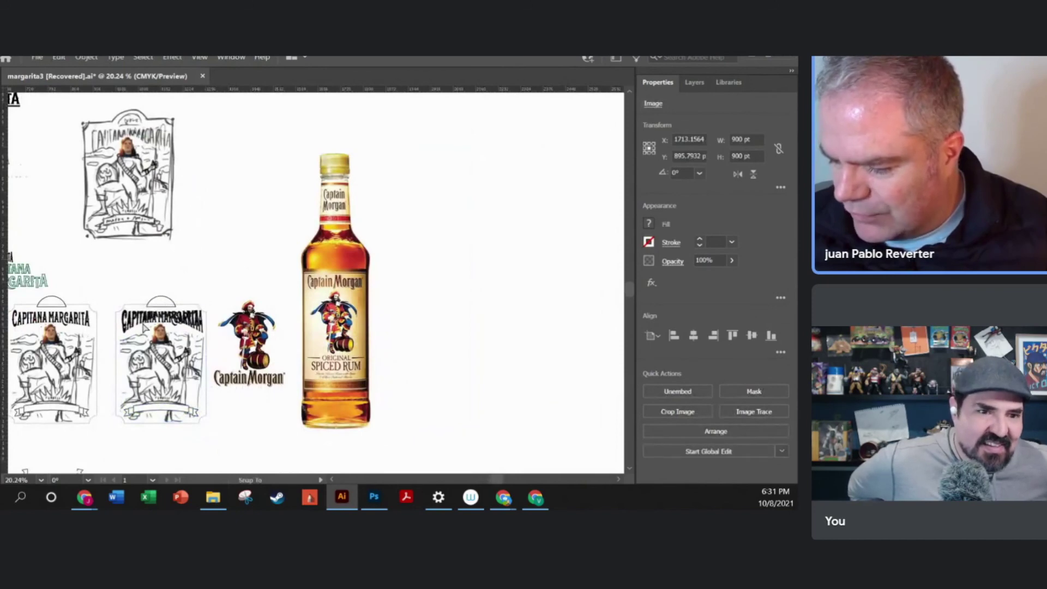
pyautogui.click(145, 326)
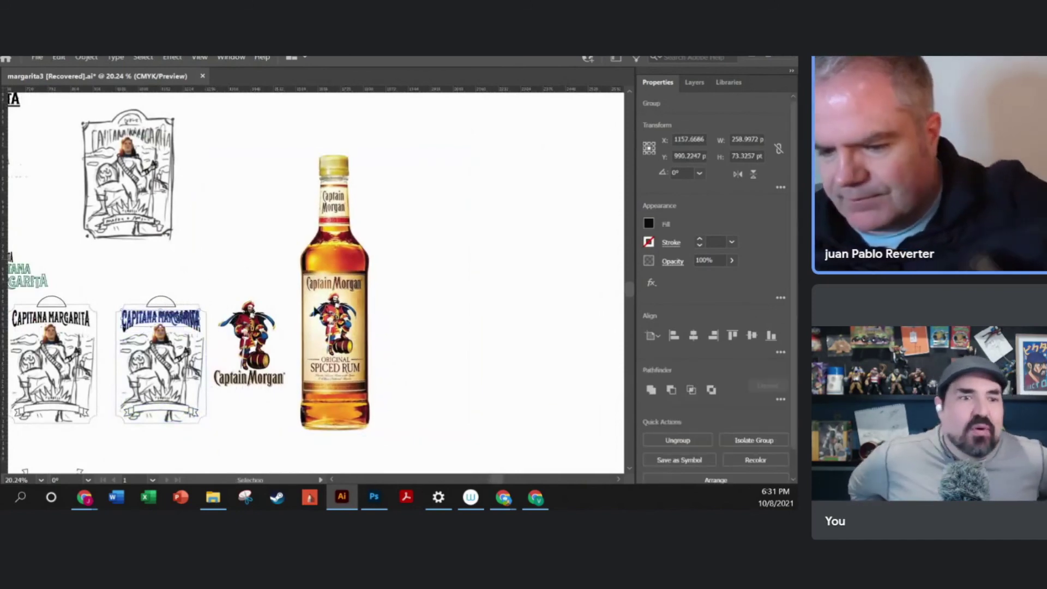
pyautogui.hotkey('ctrl', 'shift', 'a')
pyautogui.press('space')
pyautogui.moveTo(241, 351); pyautogui.dragTo(338, 330)
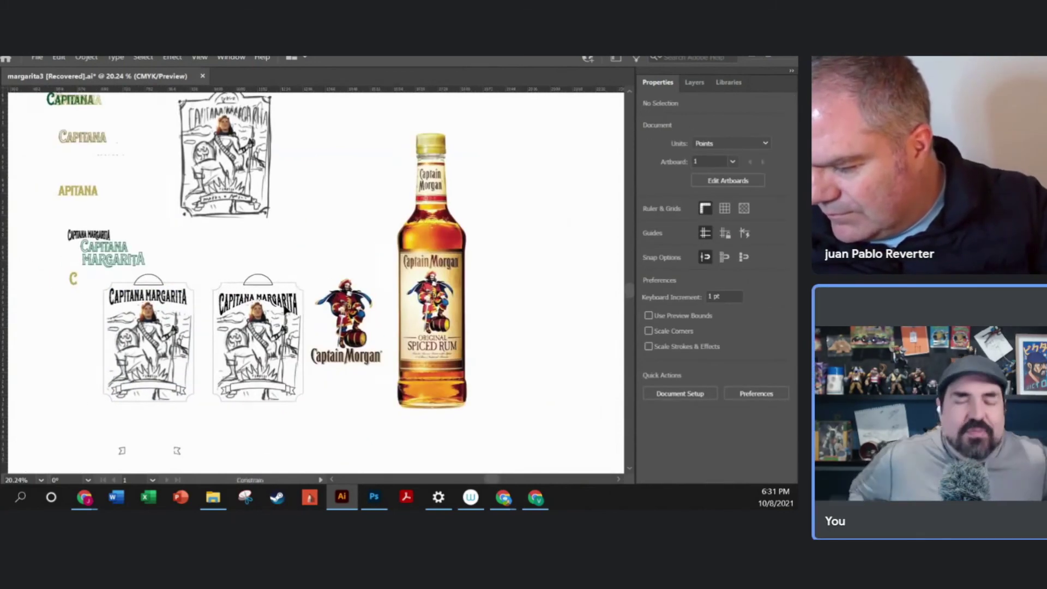
pyautogui.click(313, 241)
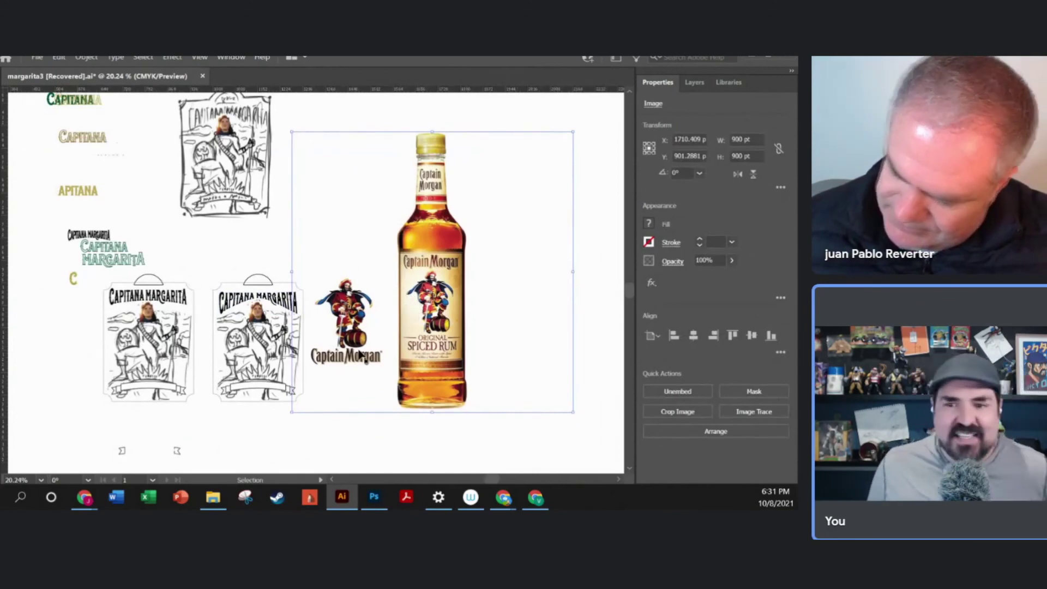
pyautogui.click(234, 276)
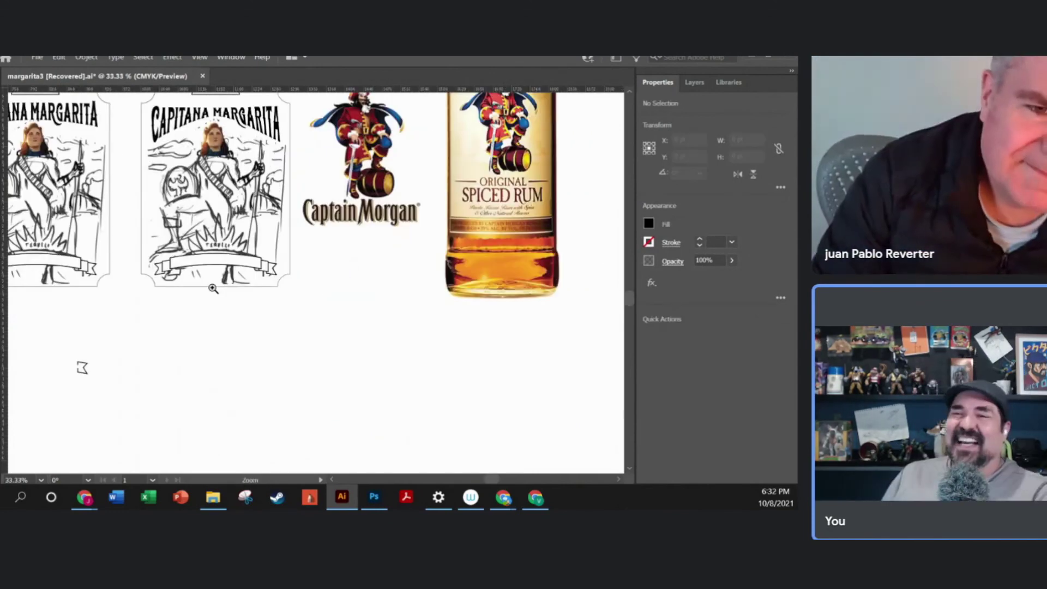